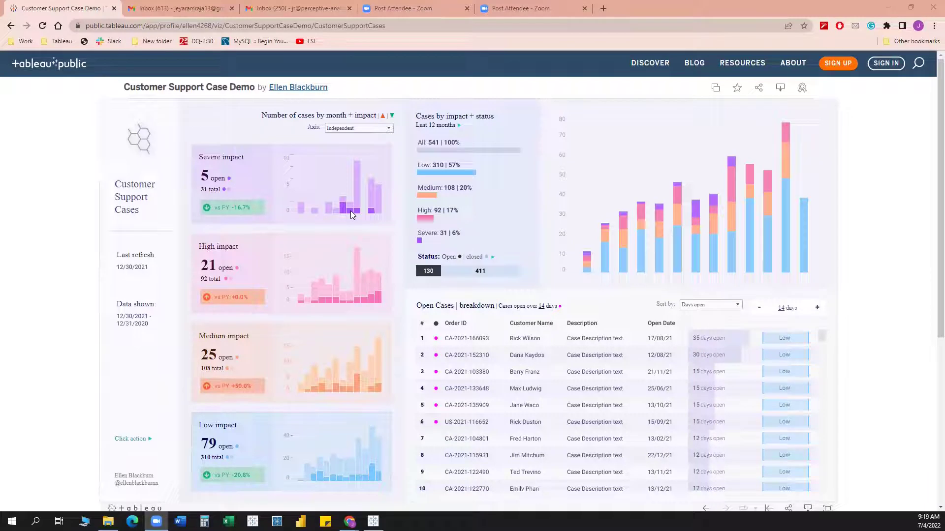
Step: Review the Customer Support Case Demo dashboard and filter its impact charts to closed cases using the status bar
{"action": "mouse_move", "coordinate": [351, 211]}
{"action": "mouse_move", "coordinate": [354, 193]}
{"action": "mouse_move", "coordinate": [638, 241]}
{"action": "mouse_move", "coordinate": [373, 521]}
{"action": "mouse_move", "coordinate": [350, 384]}
{"action": "left_click", "coordinate": [450, 273]}
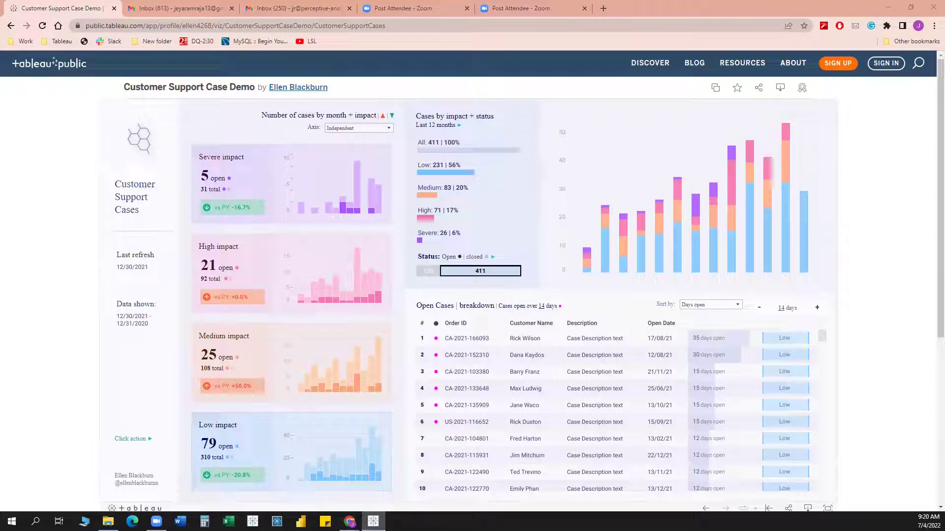
Step: Switch to the workbook in Tableau Public and open the worksheet behind the Severe impact bar chart
{"action": "key", "text": "alt+Tab"}
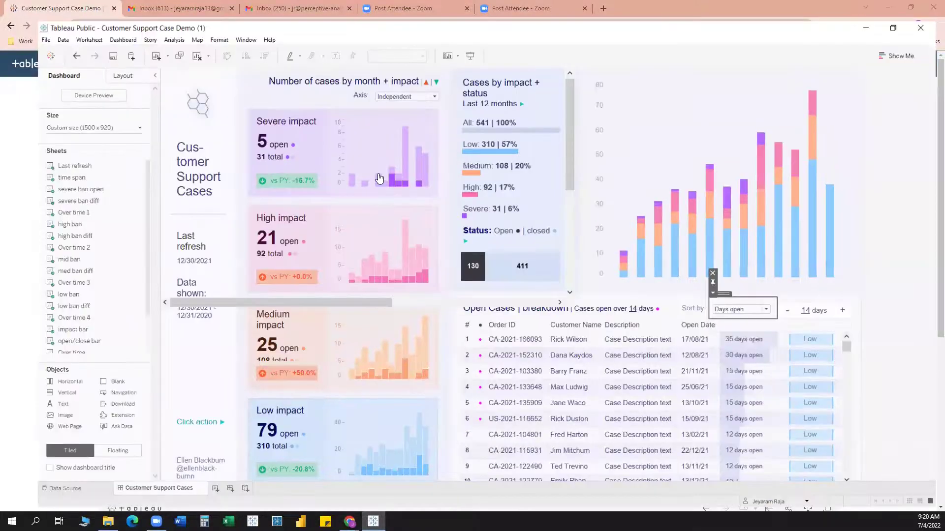
{"action": "left_click", "coordinate": [417, 115]}
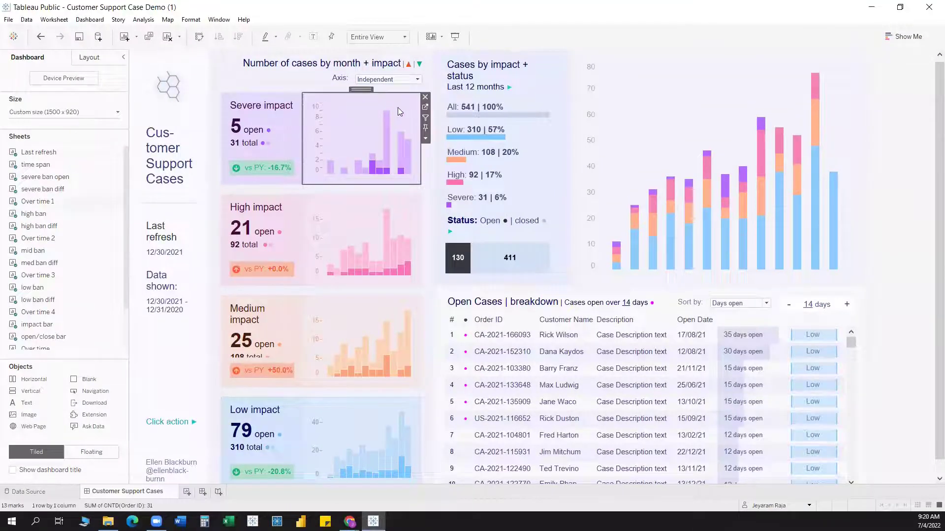
{"action": "left_click", "coordinate": [425, 108]}
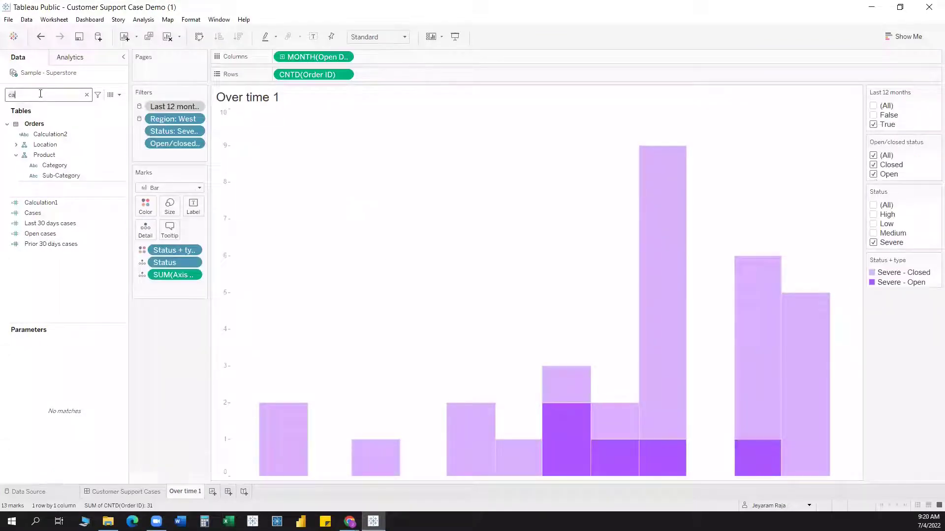
Step: Search the data fields for "C:" to list only the calculated fields
{"action": "key", "text": "BackSpace"}
{"action": "key", "text": "BackSpace"}
{"action": "type", "text": "C:"}
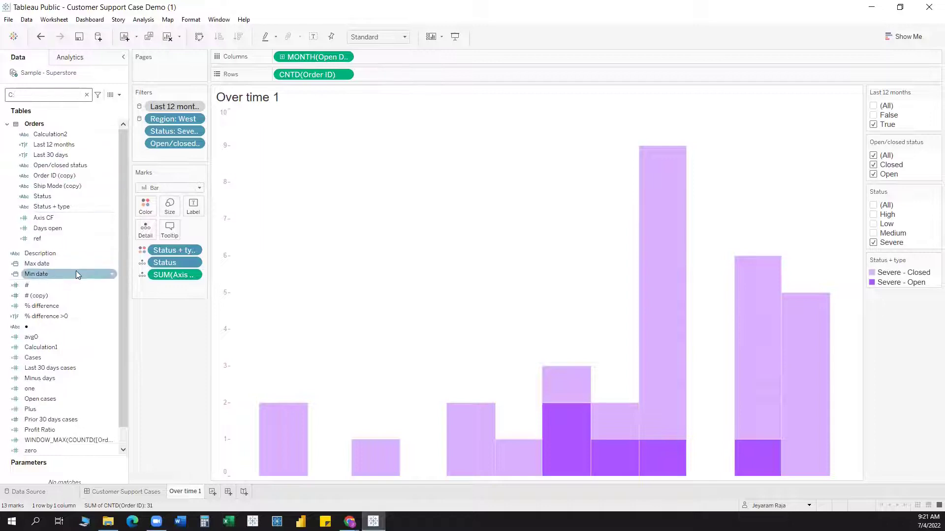
Step: Review the formulas of the Status and Status + type calculated fields, including the referenced Open/closed status field
{"action": "right_click", "coordinate": [64, 196]}
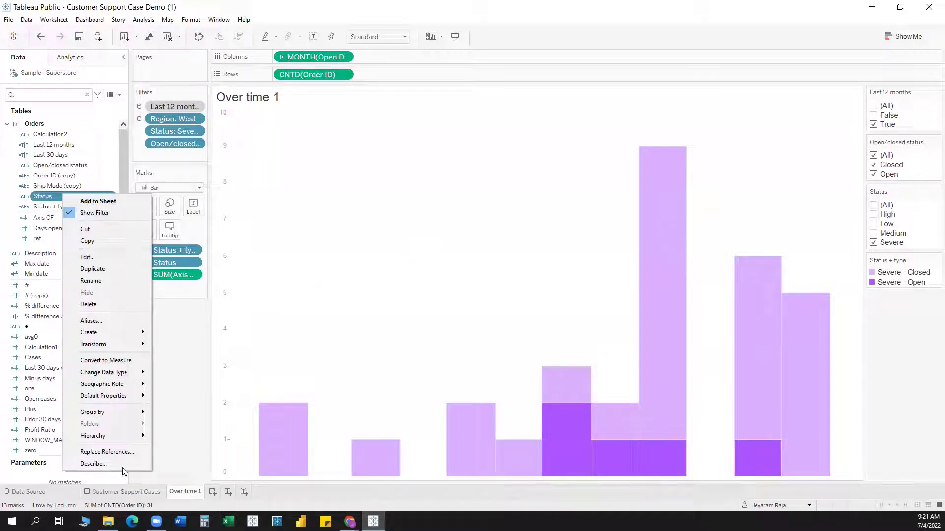
{"action": "left_click", "coordinate": [108, 258]}
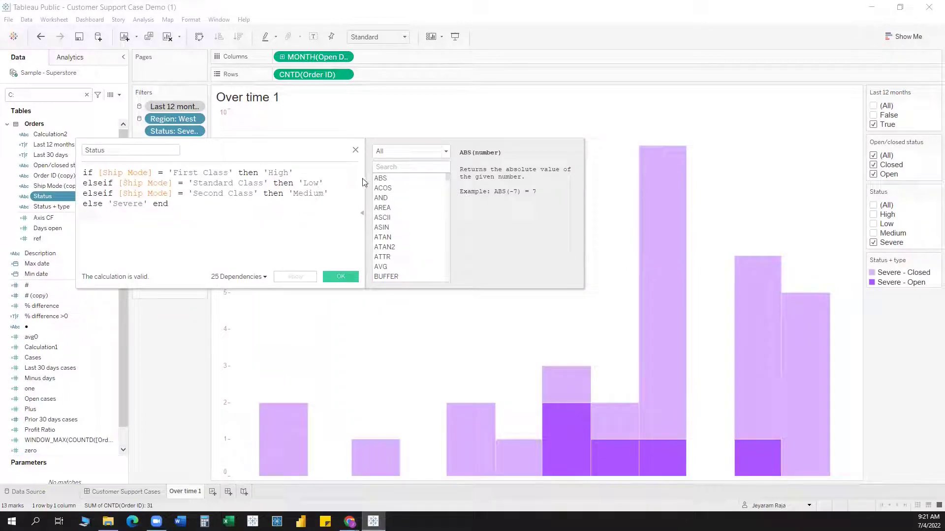
{"action": "left_click", "coordinate": [355, 151]}
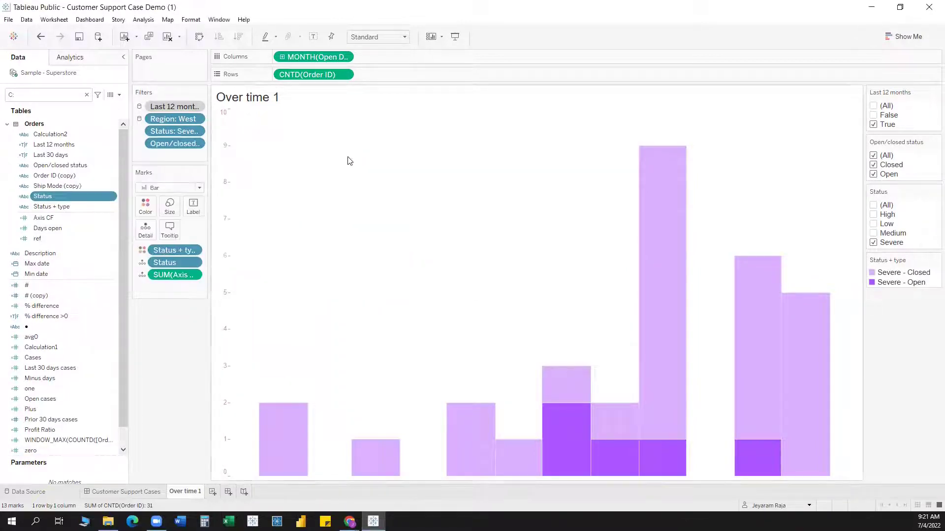
{"action": "right_click", "coordinate": [87, 208]}
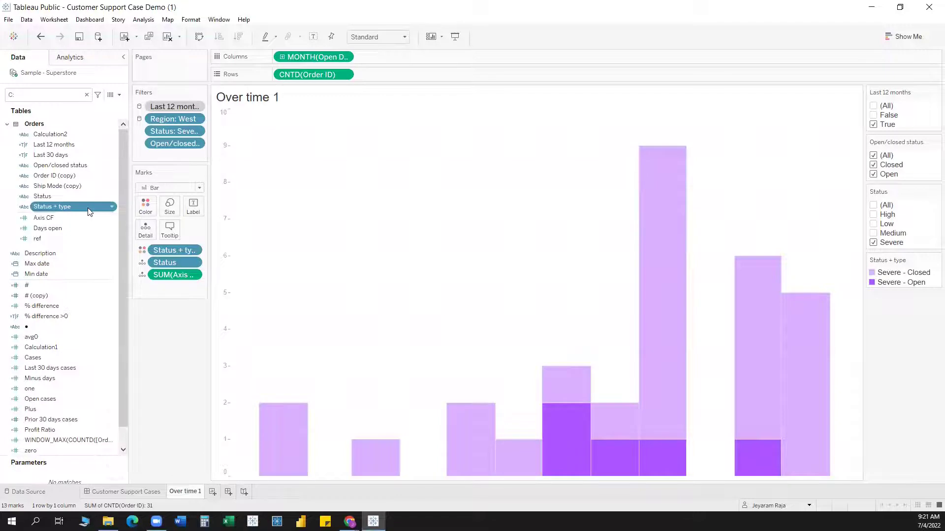
{"action": "left_click", "coordinate": [122, 274]}
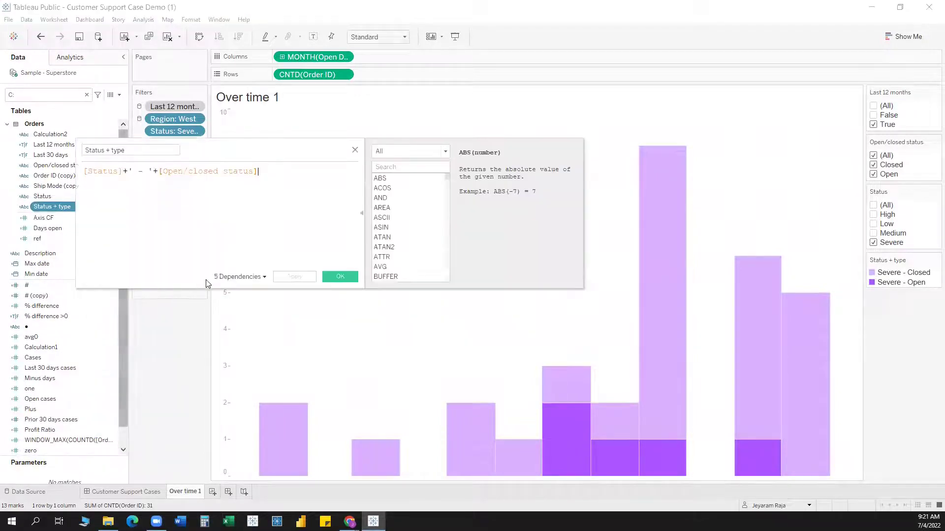
{"action": "left_click", "coordinate": [229, 173]}
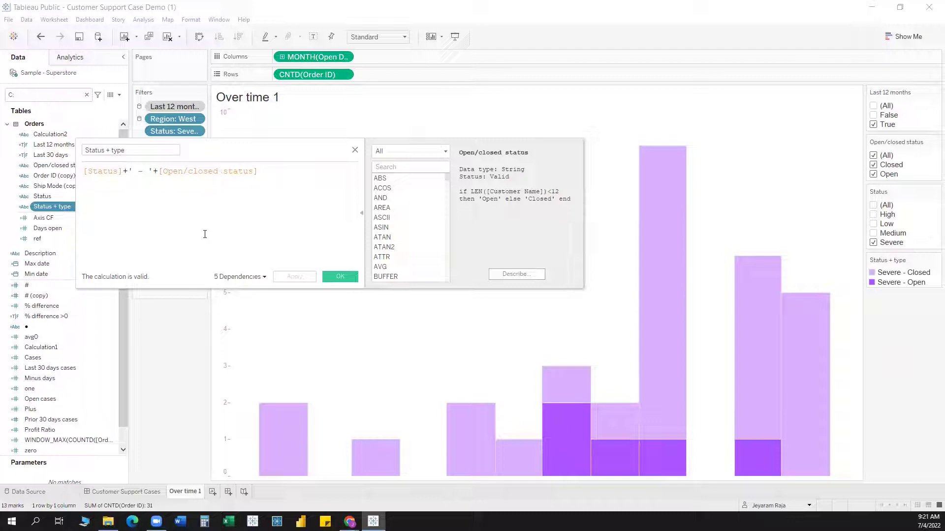
{"action": "left_click", "coordinate": [355, 151]}
Step: Clear the field search and set the Axis parameter on the Customer Support Cases dashboard to Uniform
{"action": "left_click", "coordinate": [33, 95]}
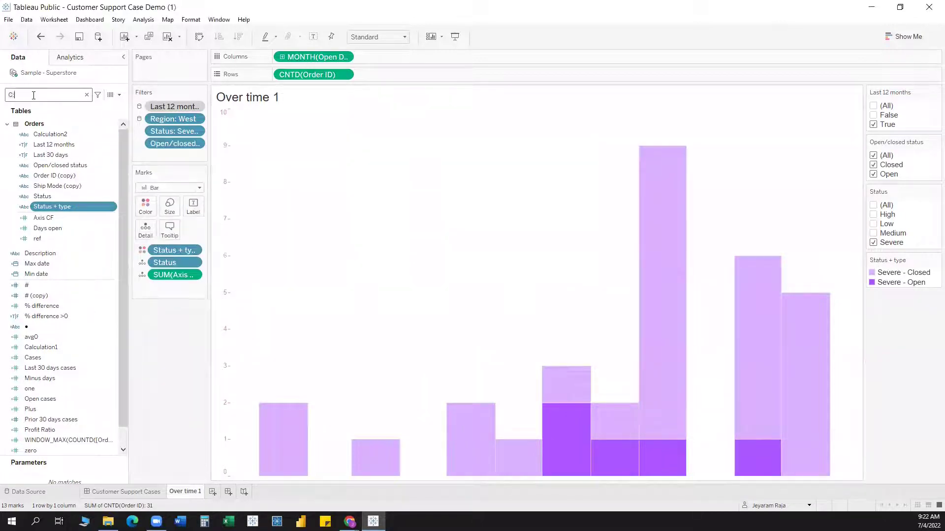
{"action": "key", "text": "BackSpace"}
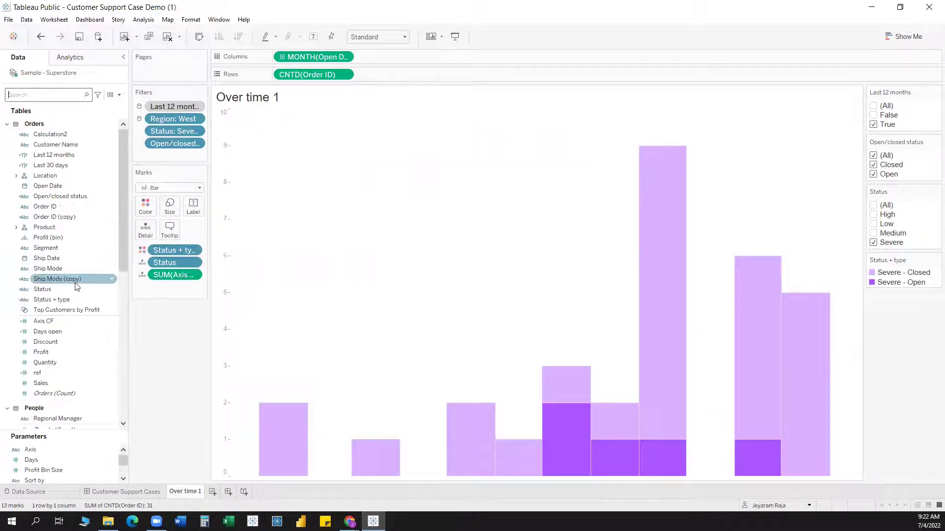
{"action": "left_click", "coordinate": [112, 492]}
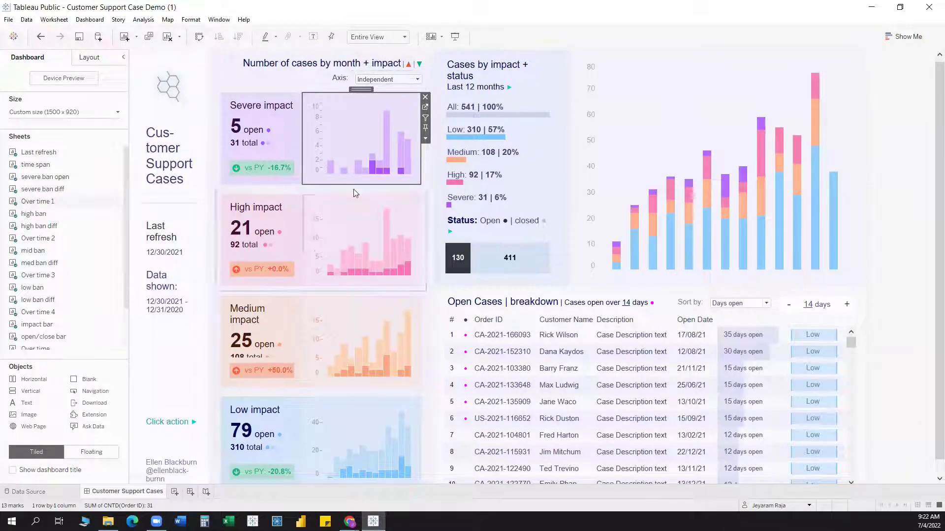
{"action": "left_click", "coordinate": [388, 90]}
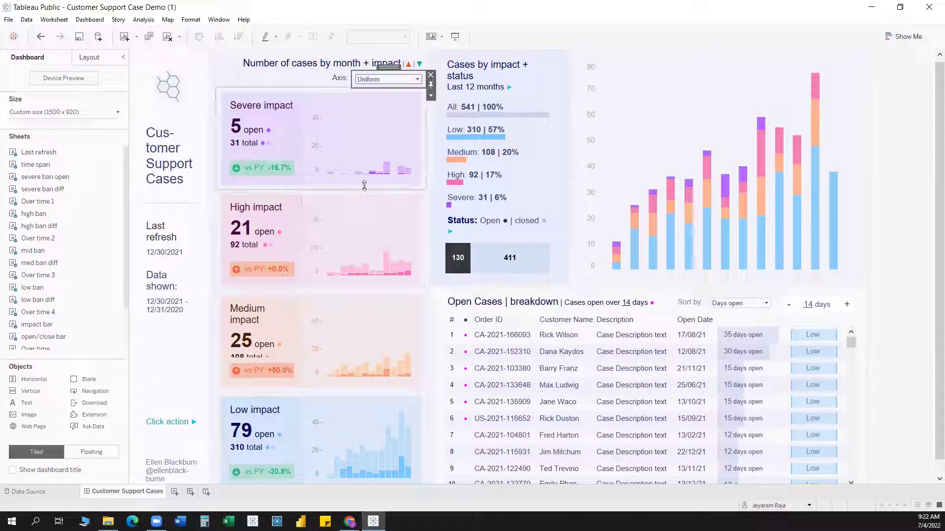
Step: Open the Severe impact chart's worksheet, search its fields for "Axis" and display the Axis CF formula
{"action": "left_click", "coordinate": [366, 124]}
{"action": "left_click", "coordinate": [426, 108]}
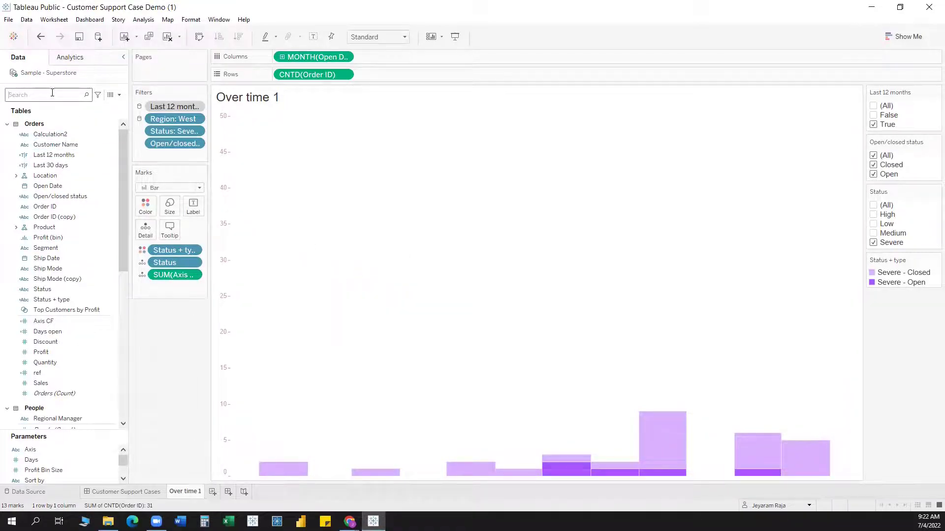
{"action": "type", "text": "Axis"}
{"action": "left_click", "coordinate": [52, 141]}
{"action": "right_click", "coordinate": [51, 141]}
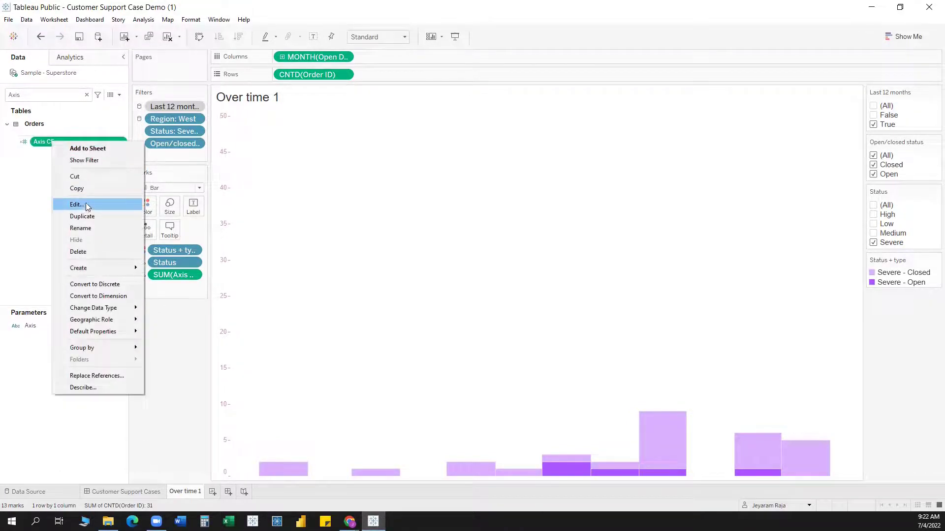
{"action": "left_click", "coordinate": [85, 206]}
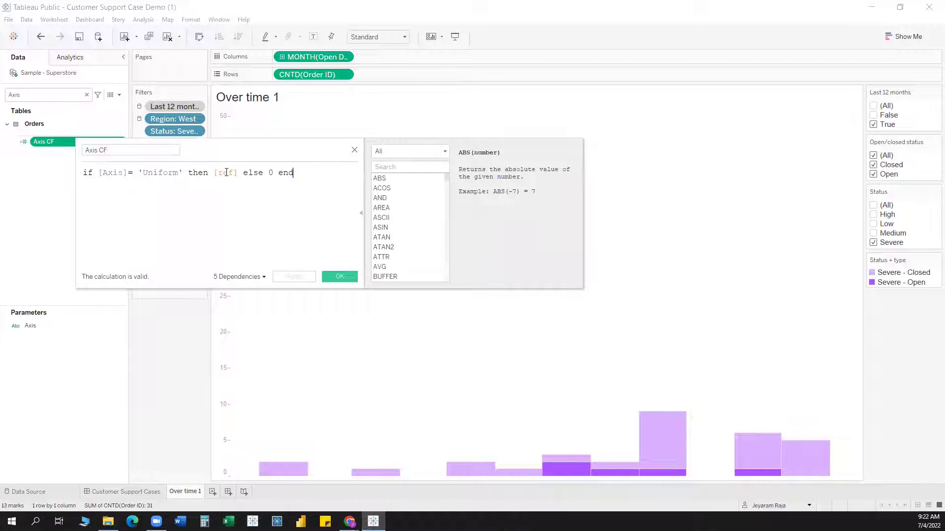
Step: Examine the full description of the ref field used in the Axis CF formula, and close the calculation
{"action": "left_click", "coordinate": [226, 172]}
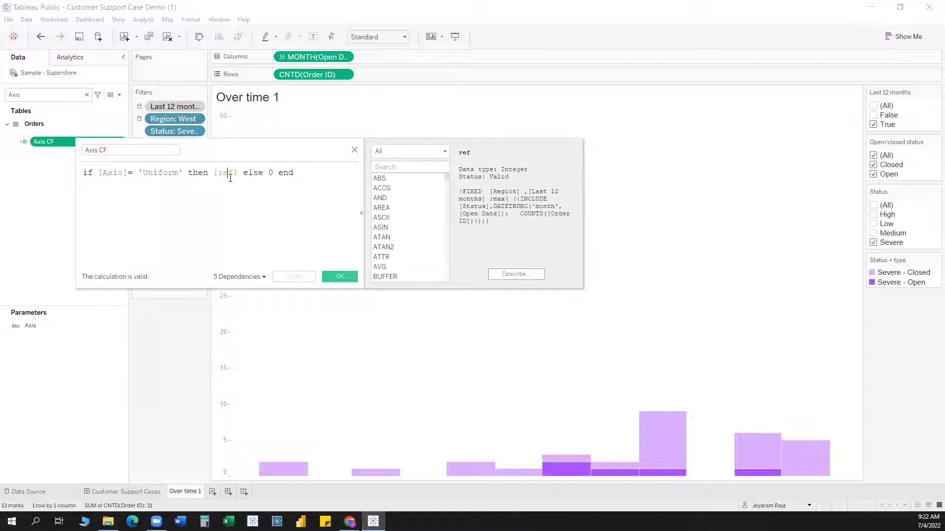
{"action": "left_click", "coordinate": [524, 276]}
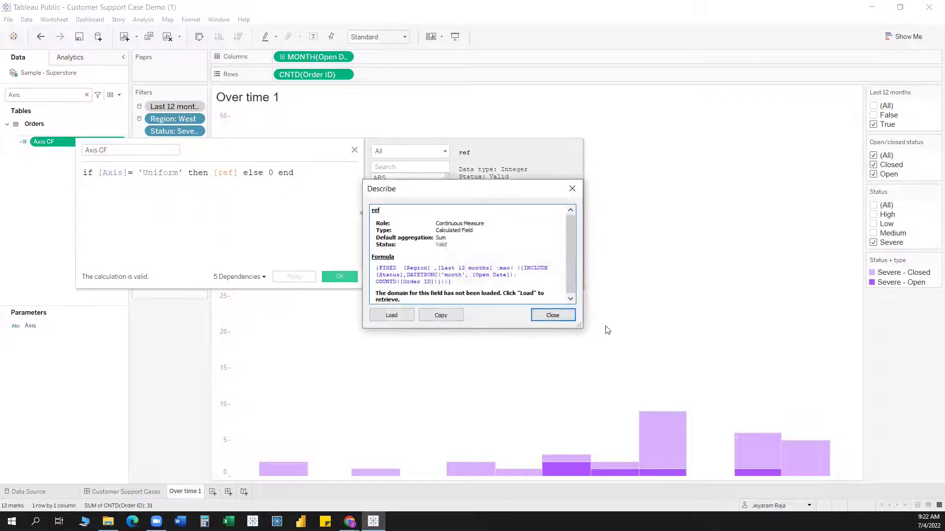
{"action": "left_click_drag", "start_coordinate": [581, 329], "coordinate": [692, 414]}
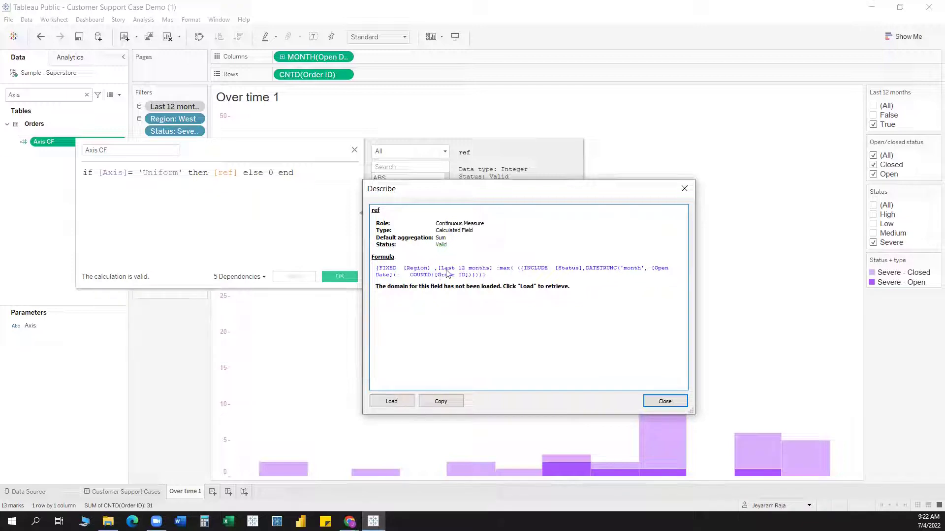
{"action": "left_click", "coordinate": [684, 189]}
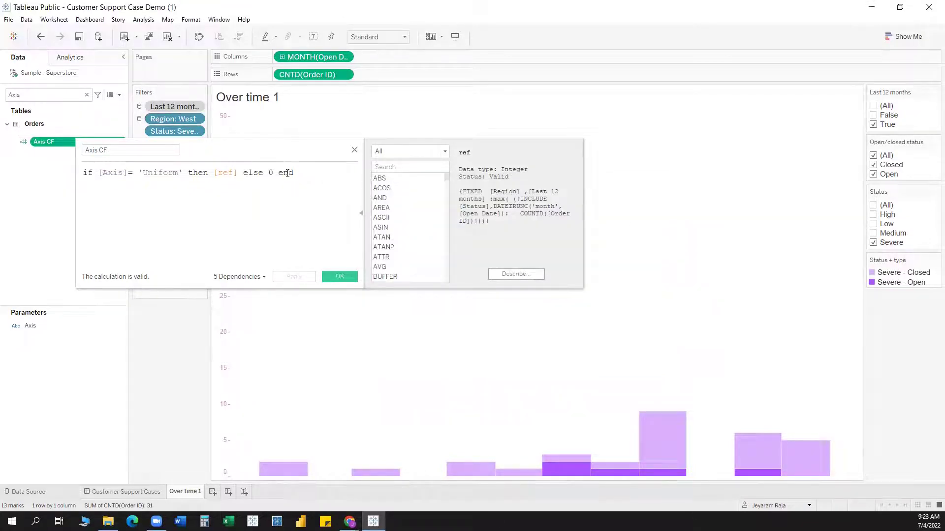
{"action": "left_click", "coordinate": [355, 150]}
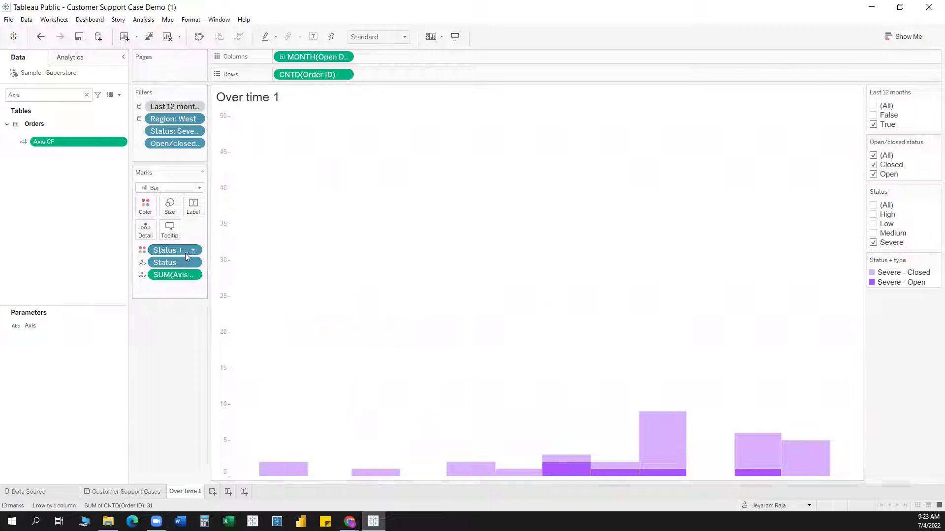
Step: Return to the Customer Support Cases dashboard and set the Axis parameter to Independent
{"action": "left_click", "coordinate": [141, 493]}
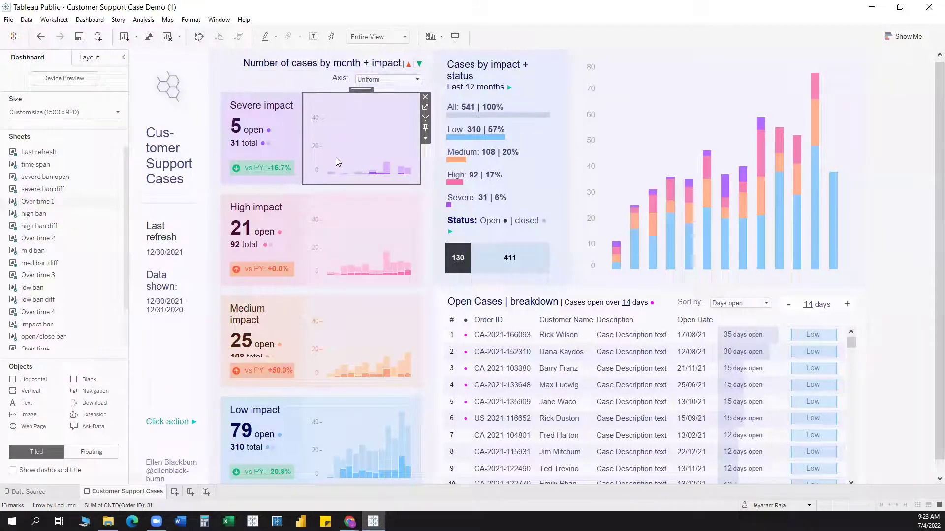
{"action": "left_click", "coordinate": [388, 79]}
{"action": "left_click", "coordinate": [377, 98]}
{"action": "mouse_move", "coordinate": [376, 169]}
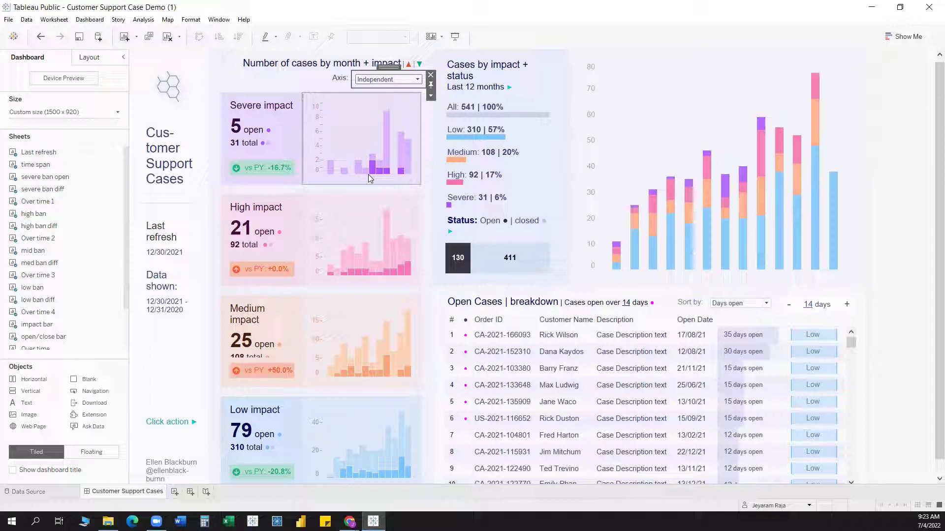
Step: Open the worksheet behind the Cases by impact bar chart
{"action": "scroll", "coordinate": [361, 194], "scroll_direction": "down", "scroll_amount": 1}
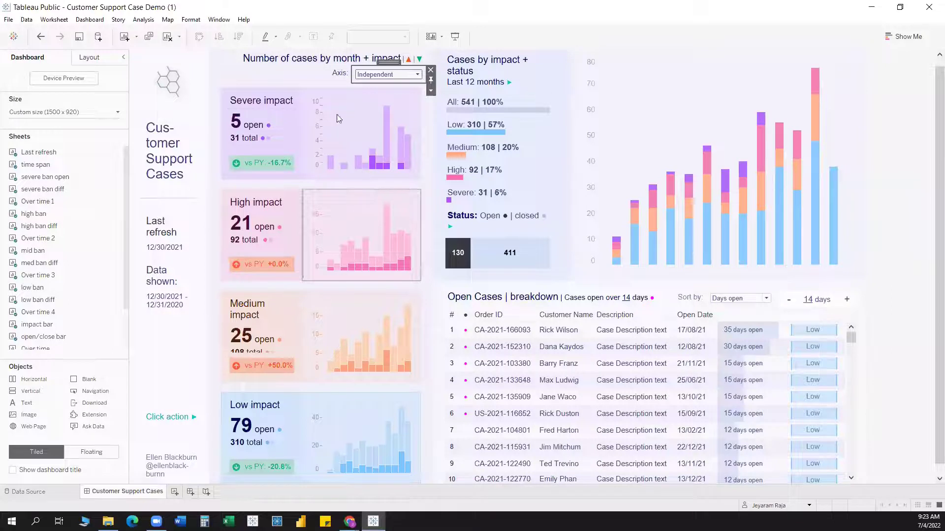
{"action": "left_click", "coordinate": [548, 141]}
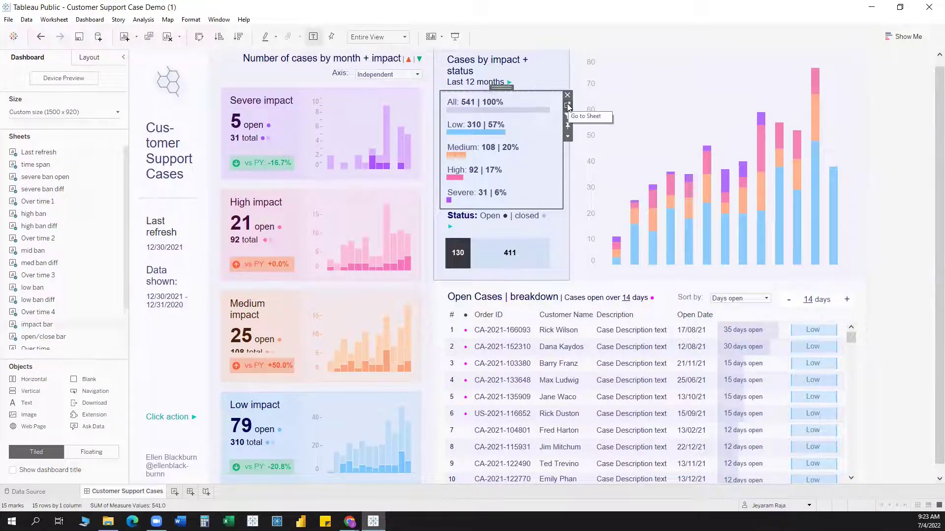
{"action": "left_click", "coordinate": [568, 107]}
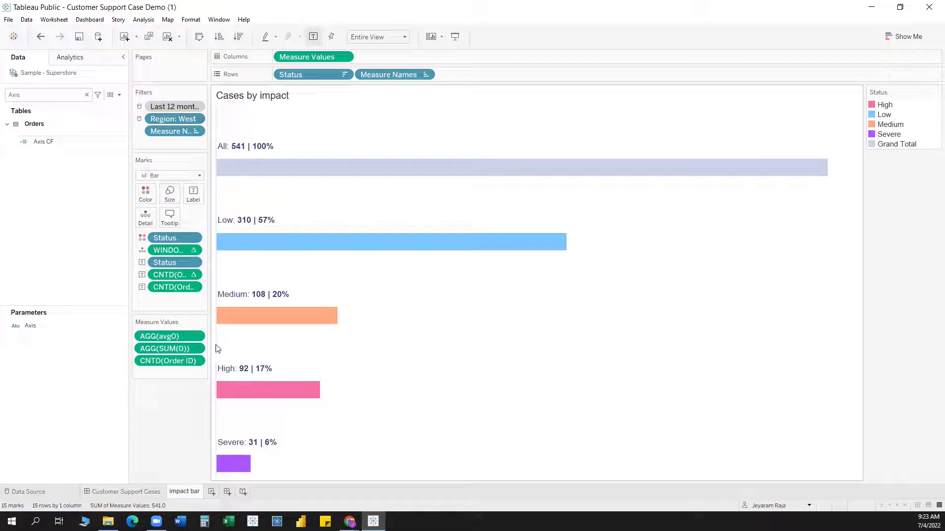
Step: Try removing AGG(avg0) from the impact bar chart's measure values, and undo the removal
{"action": "left_click_drag", "start_coordinate": [167, 337], "coordinate": [201, 352]}
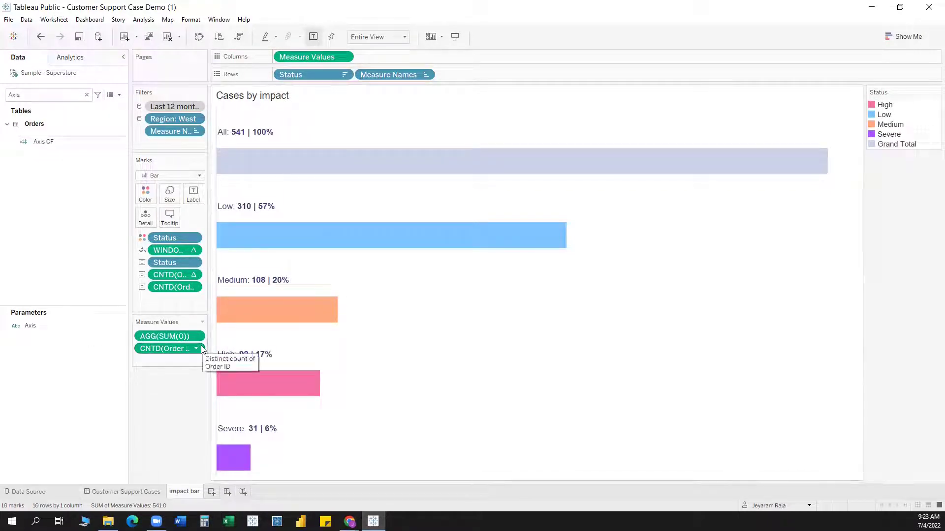
{"action": "key", "text": "ctrl+z"}
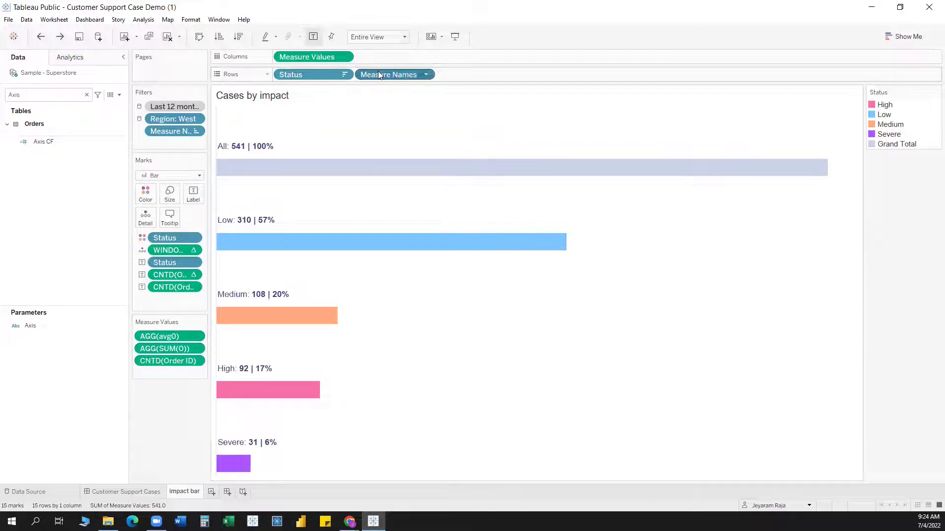
Step: Show the Measure Names header in the impact bar chart, hide it again and return to the Customer Support Cases dashboard
{"action": "right_click", "coordinate": [378, 73]}
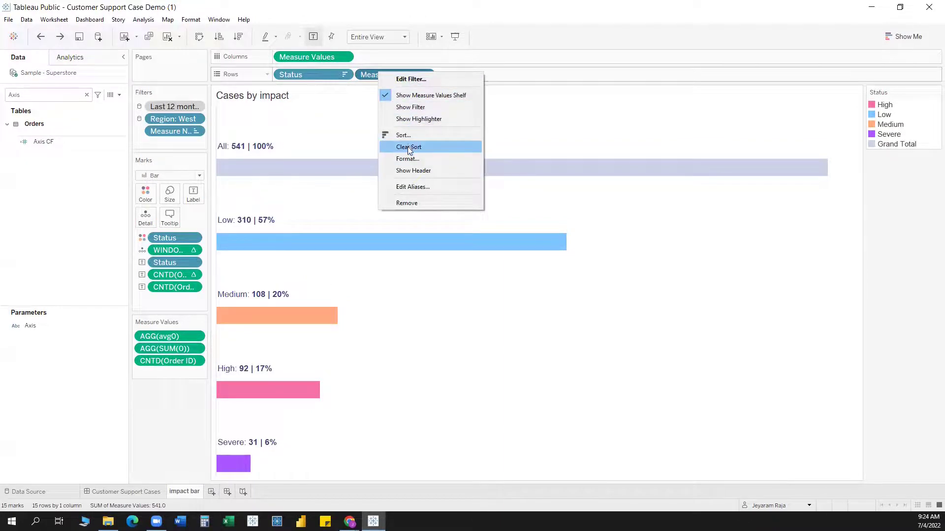
{"action": "left_click", "coordinate": [411, 170]}
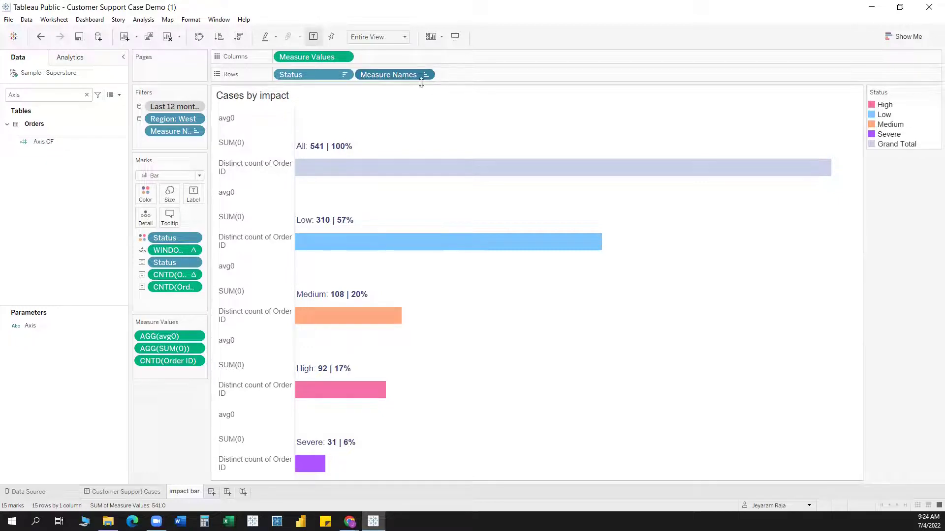
{"action": "right_click", "coordinate": [381, 70]}
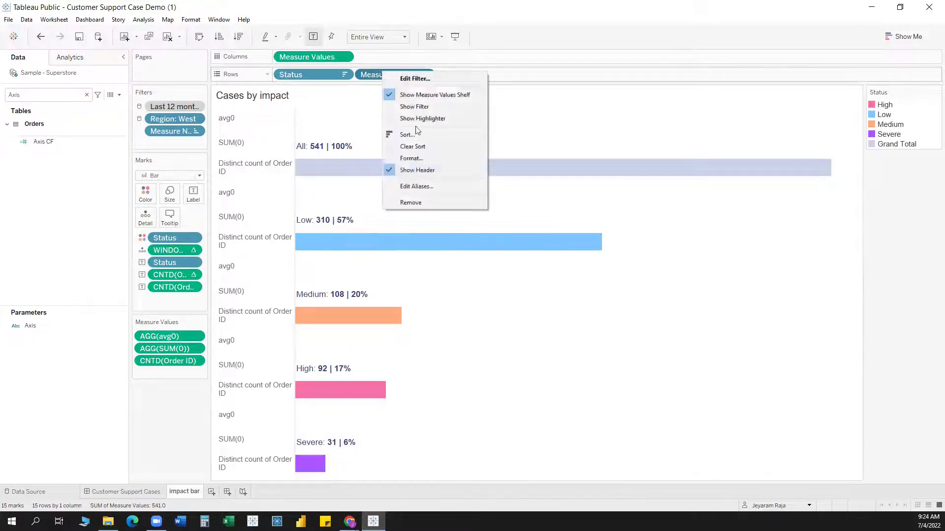
{"action": "left_click", "coordinate": [411, 167]}
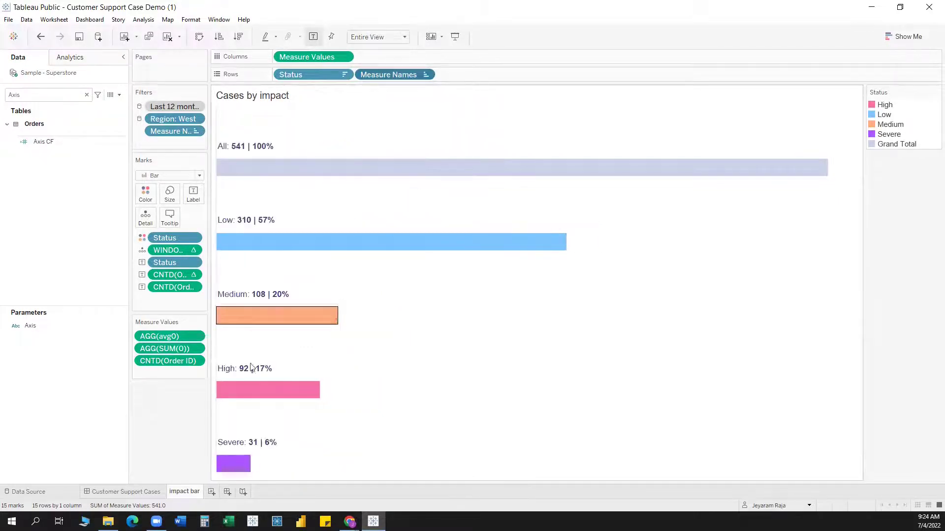
{"action": "left_click", "coordinate": [123, 493]}
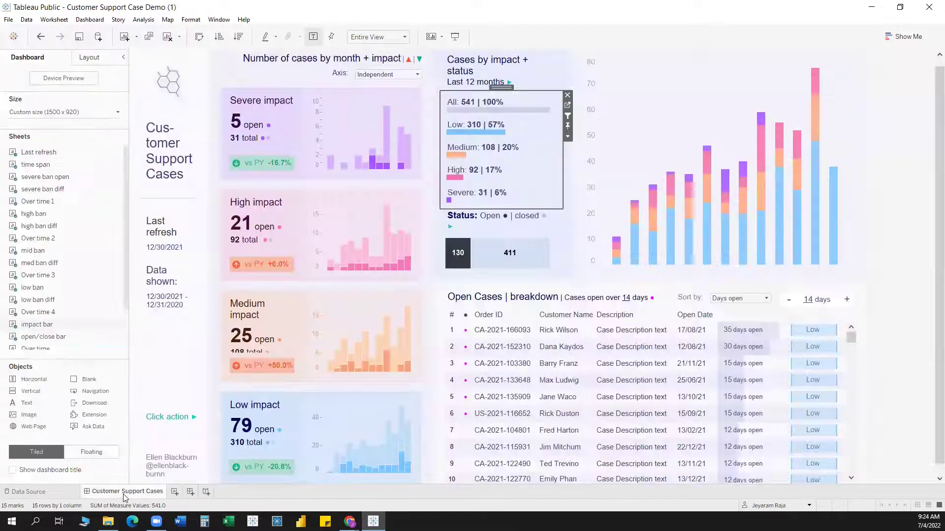
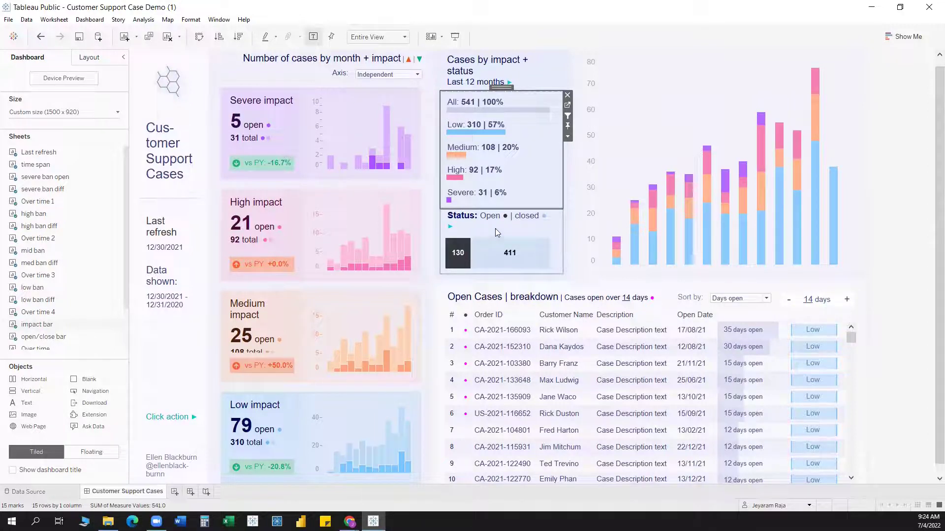
Step: Filter the dashboard through the Status bar by open cases, switch to closed cases, and set it back to open cases
{"action": "left_click", "coordinate": [498, 260]}
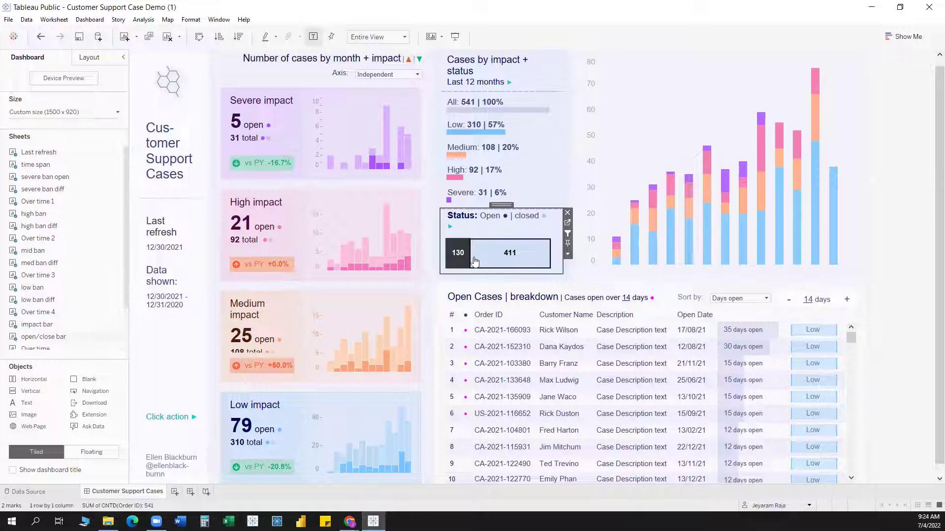
{"action": "left_click", "coordinate": [453, 257]}
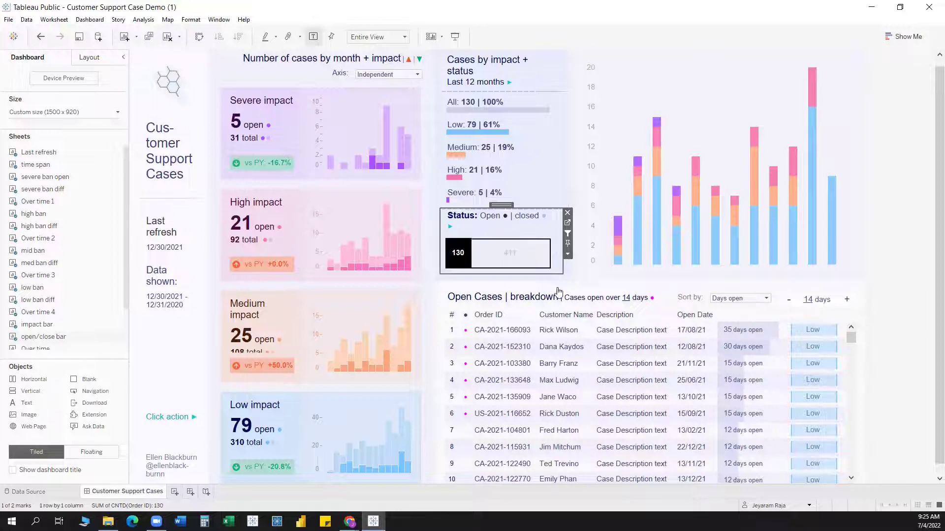
{"action": "left_click", "coordinate": [544, 261]}
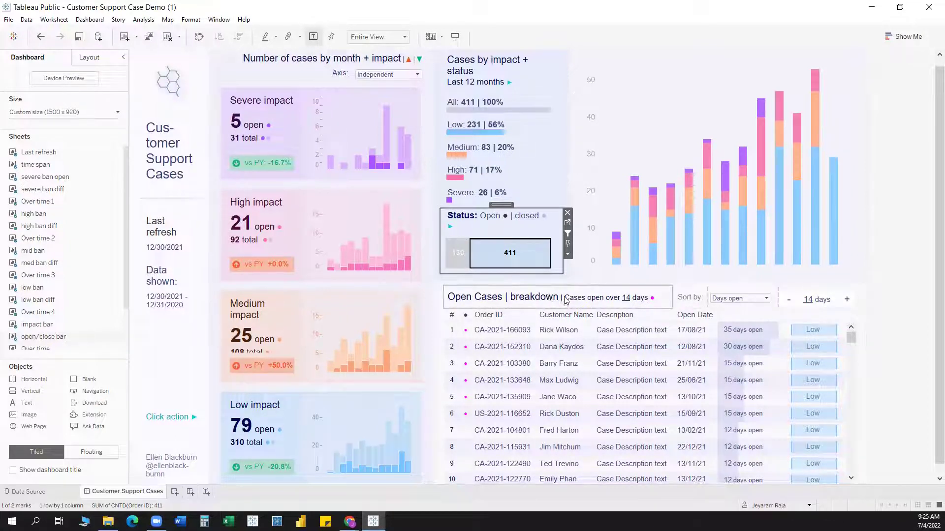
{"action": "left_click", "coordinate": [462, 256]}
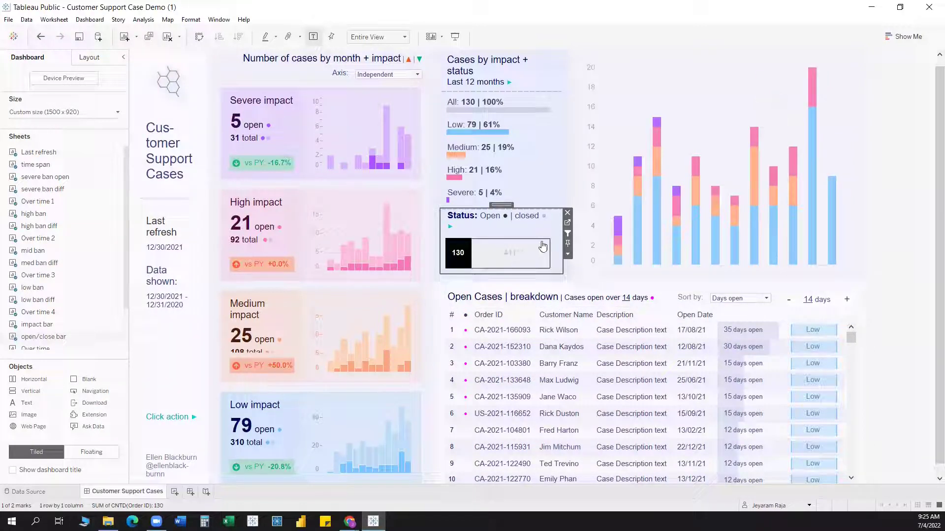
{"action": "mouse_move", "coordinate": [636, 220]}
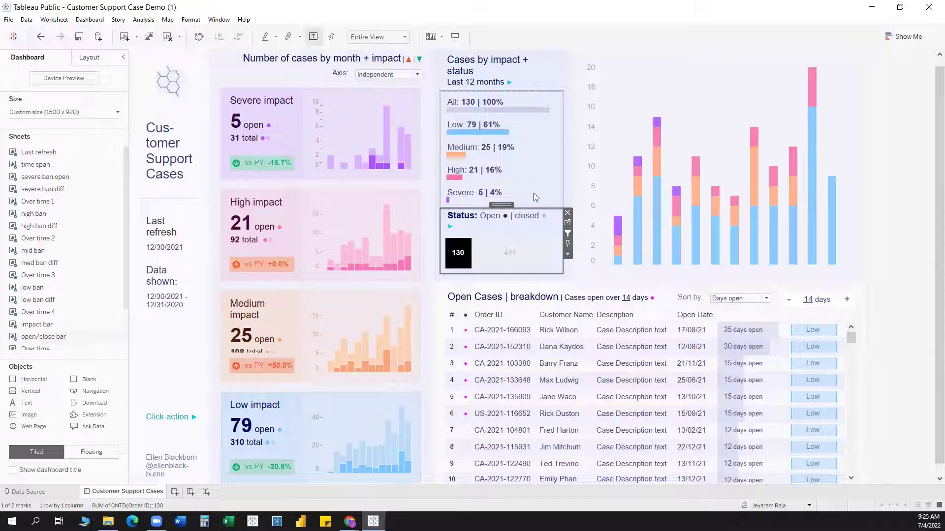
Step: Look through the Open Cases breakdown table, view its underlying worksheet and return to the Customer Support Cases dashboard
{"action": "scroll", "coordinate": [647, 338], "scroll_direction": "down", "scroll_amount": 4}
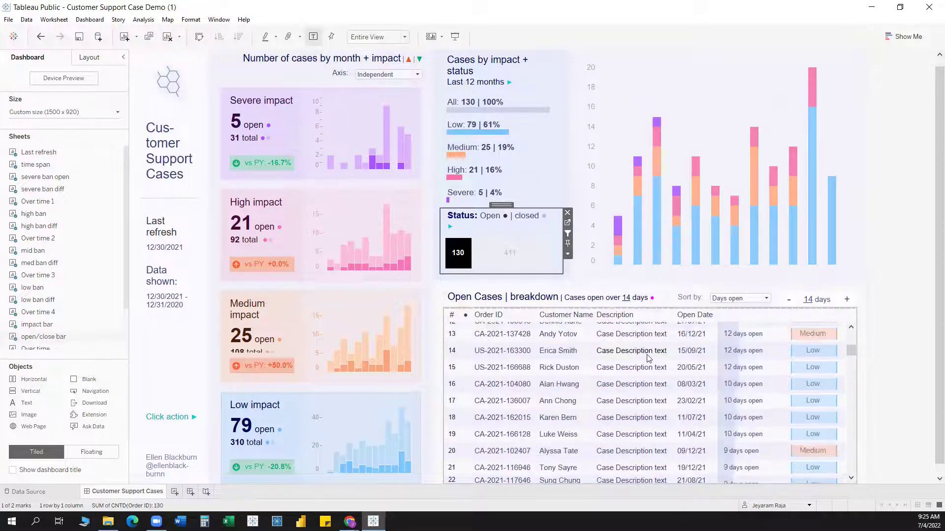
{"action": "scroll", "coordinate": [679, 348], "scroll_direction": "up", "scroll_amount": 5}
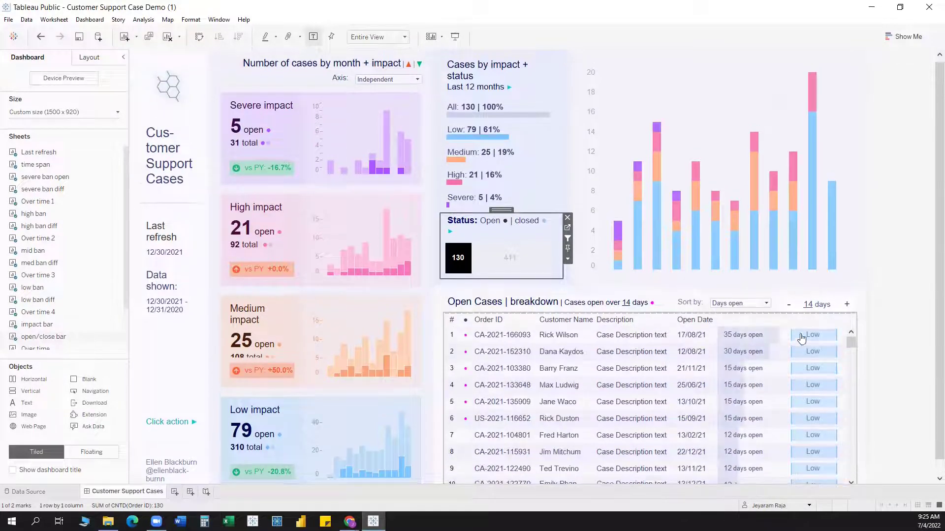
{"action": "left_click", "coordinate": [847, 322]}
{"action": "left_click", "coordinate": [862, 328]}
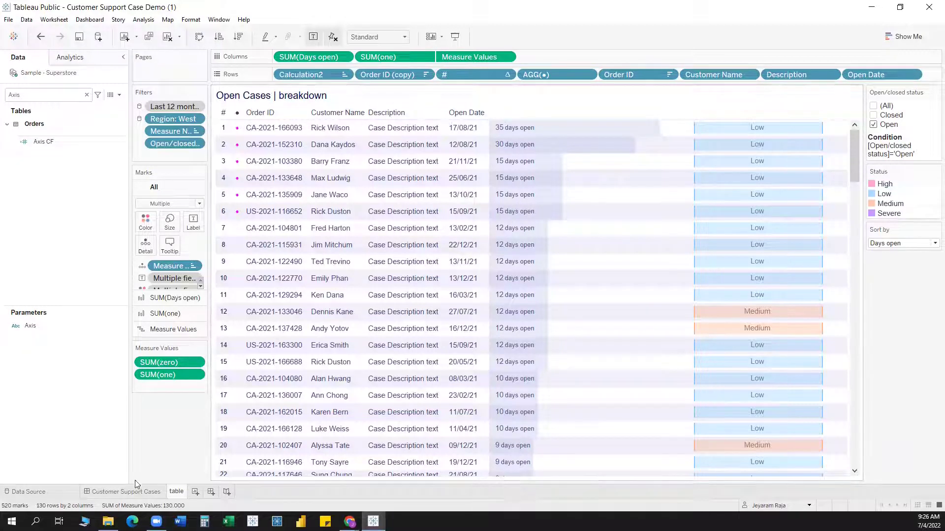
{"action": "left_click", "coordinate": [151, 491]}
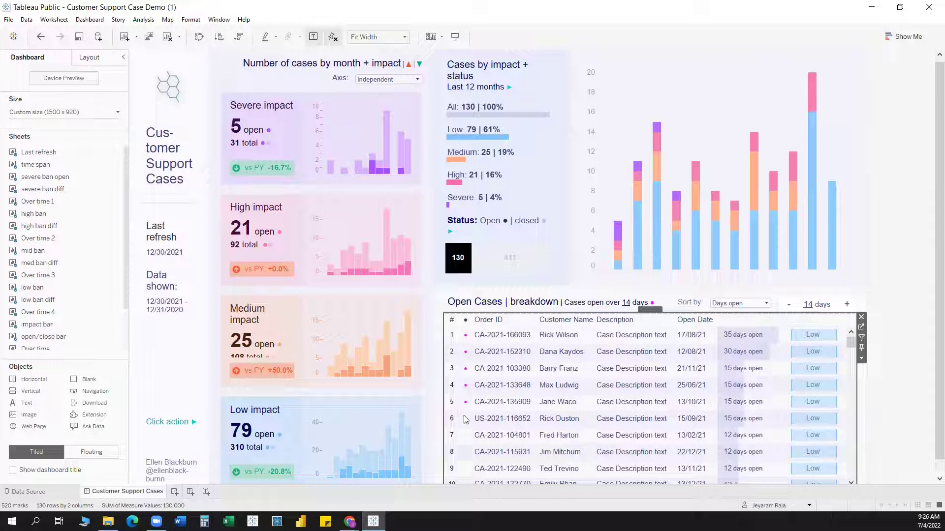
Step: Lower the Open Cases threshold to 10 days, look through the table's flagged rows, and raise the threshold to 12 days
{"action": "left_click", "coordinate": [789, 308]}
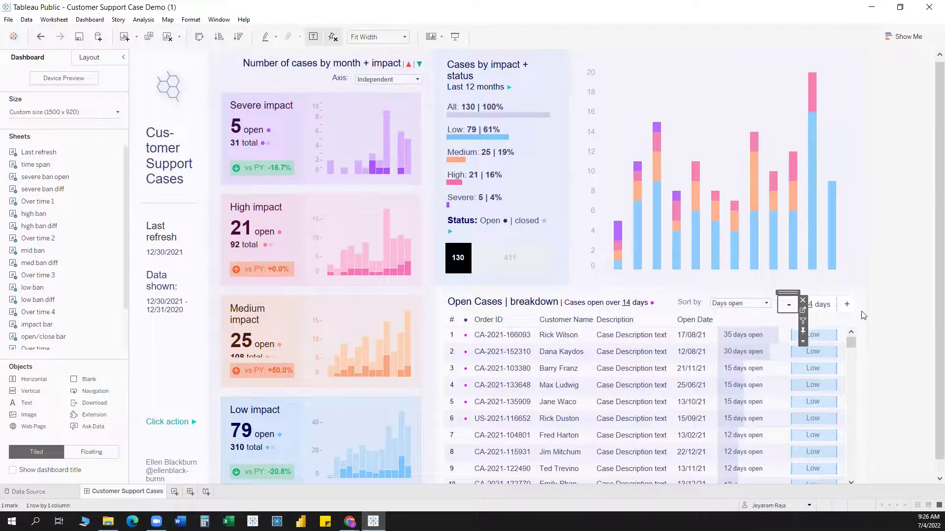
{"action": "left_click", "coordinate": [835, 329]}
{"action": "scroll", "coordinate": [724, 385], "scroll_direction": "down", "scroll_amount": 2}
{"action": "scroll", "coordinate": [546, 424], "scroll_direction": "down", "scroll_amount": 2}
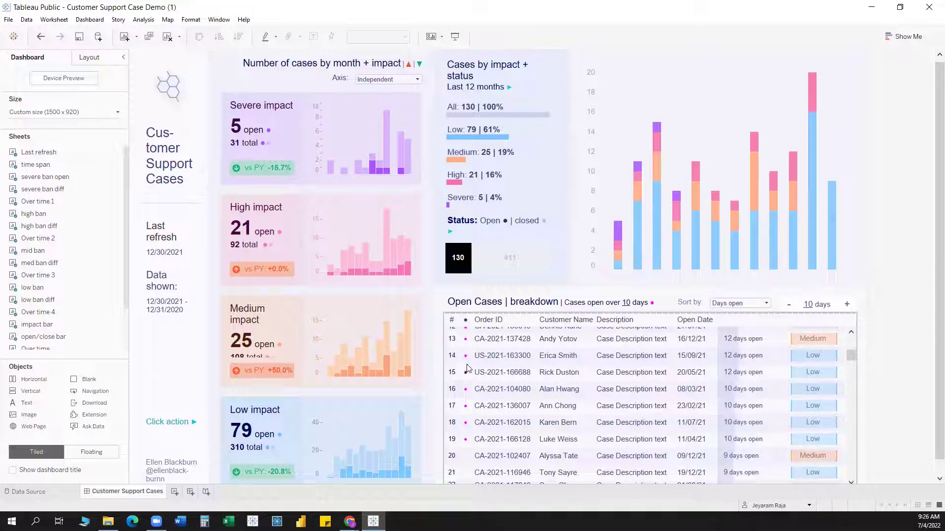
{"action": "scroll", "coordinate": [468, 368], "scroll_direction": "up", "scroll_amount": 2}
{"action": "scroll", "coordinate": [466, 364], "scroll_direction": "up", "scroll_amount": 2}
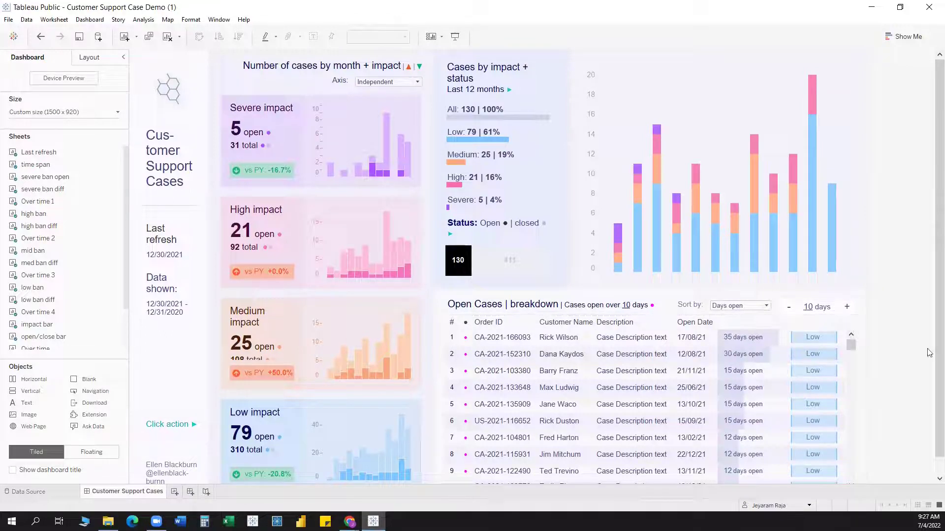
{"action": "left_click", "coordinate": [847, 307]}
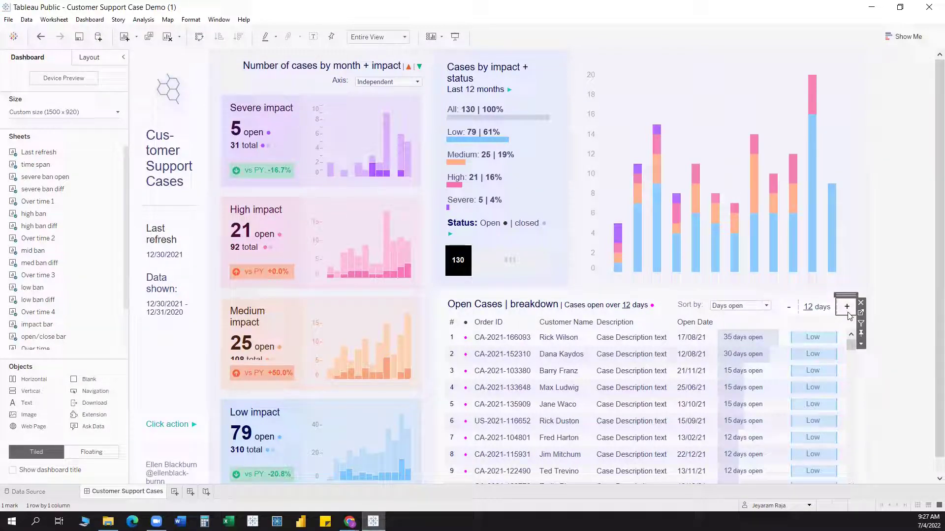
Step: Open the plus sign worksheet and inspect the formula of the Plus calculated field
{"action": "left_click", "coordinate": [860, 314]}
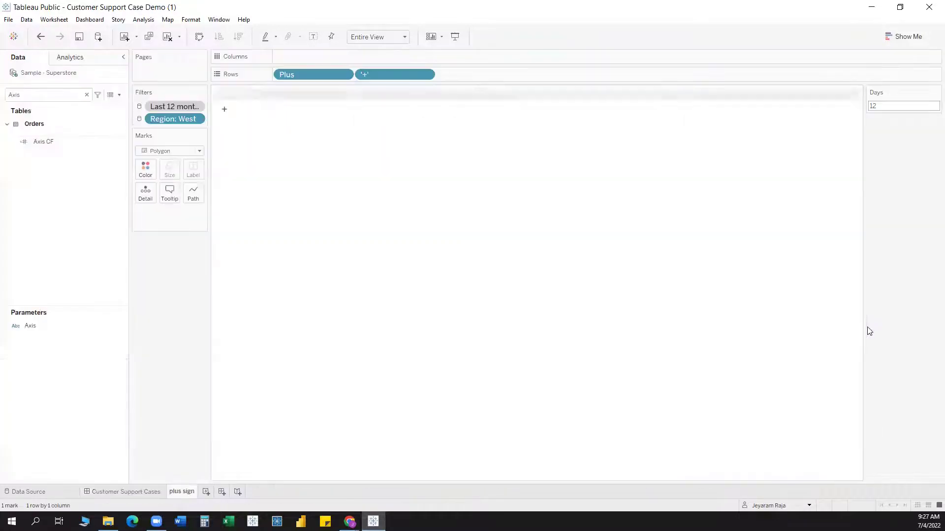
{"action": "left_click", "coordinate": [54, 96]}
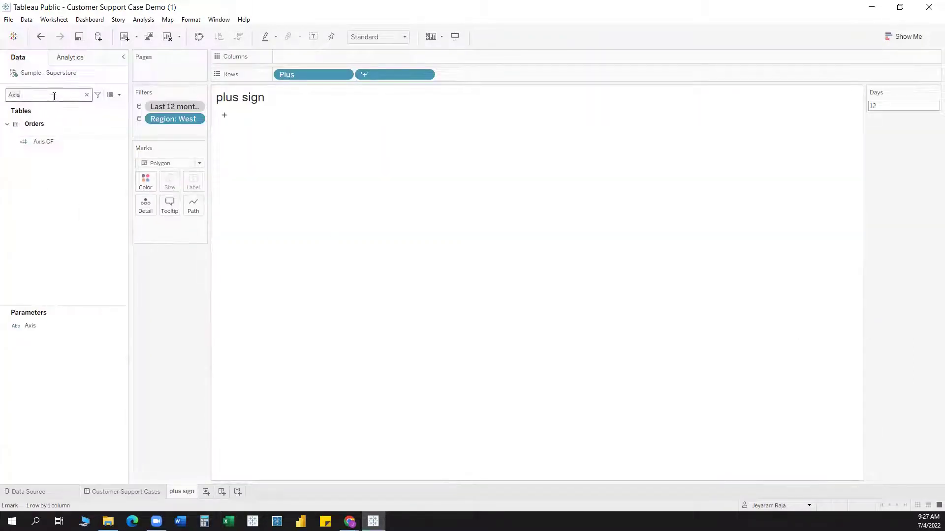
{"action": "type", "text": "plus"}
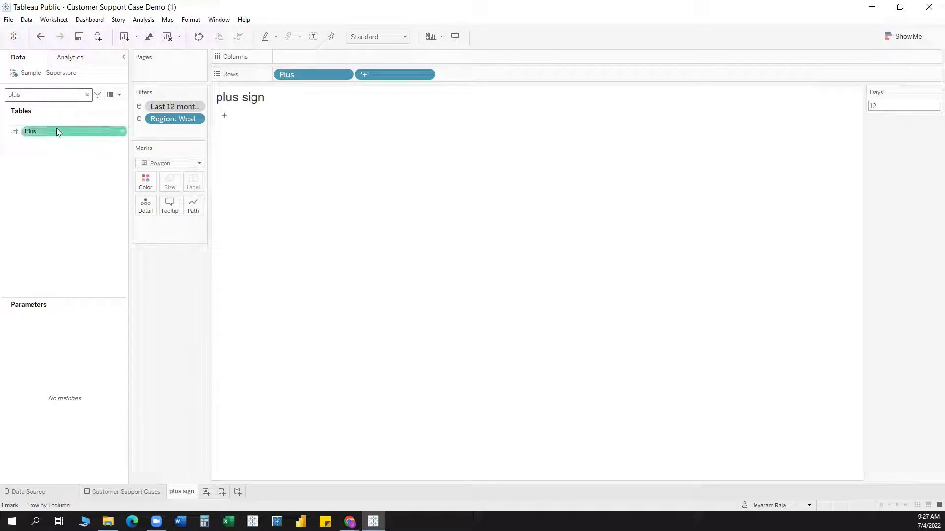
{"action": "right_click", "coordinate": [56, 129]}
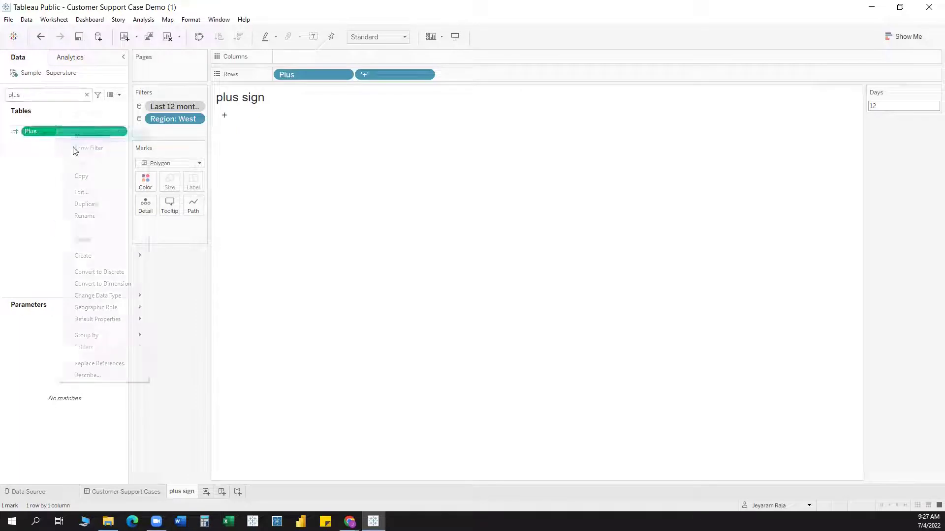
{"action": "left_click", "coordinate": [81, 191]}
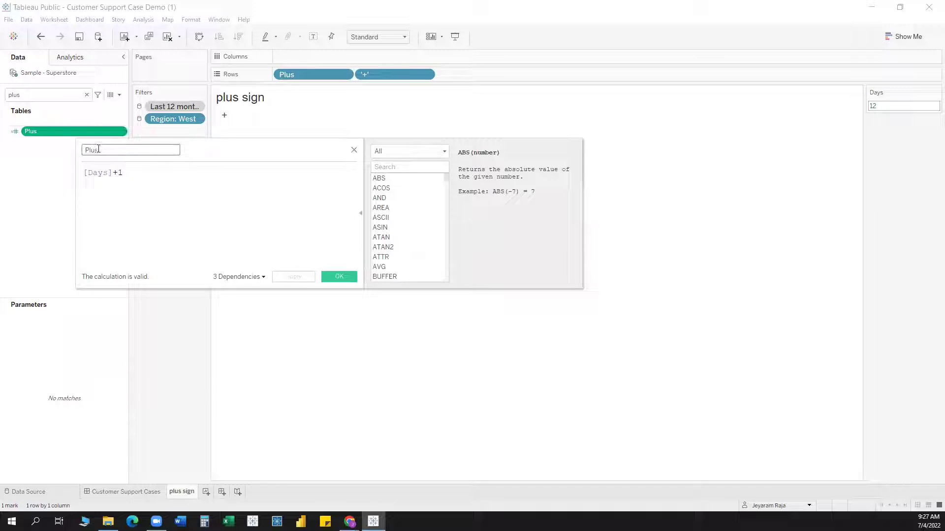
{"action": "left_click", "coordinate": [355, 151]}
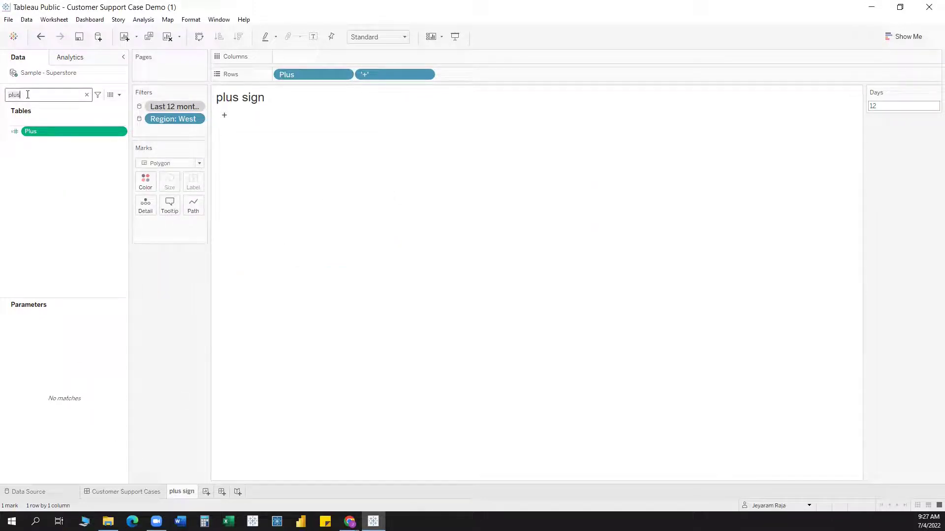
Step: Search the data fields for "days" and return to the Customer Support Cases dashboard
{"action": "key", "text": "BackSpace"}
{"action": "key", "text": "BackSpace"}
{"action": "key", "text": "BackSpace"}
{"action": "key", "text": "BackSpace"}
{"action": "type", "text": "days"}
{"action": "left_click", "coordinate": [129, 492]}
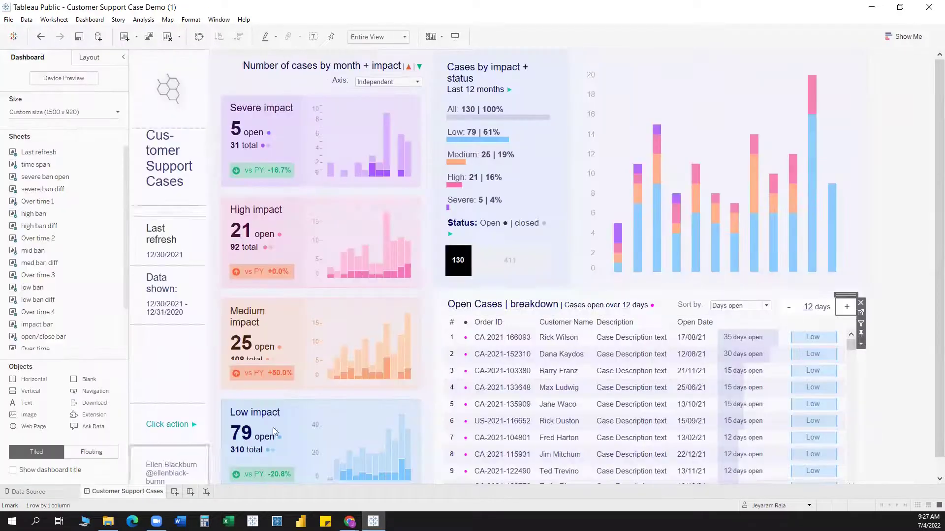
Step: Inspect the settings of the Parameter1 action among the dashboard actions and close them without changes
{"action": "left_click", "coordinate": [91, 20]}
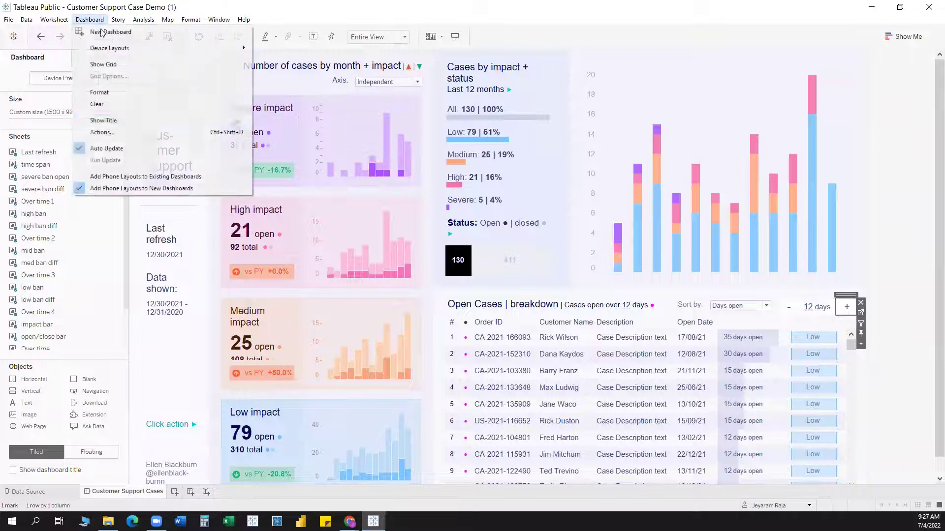
{"action": "left_click", "coordinate": [129, 134]}
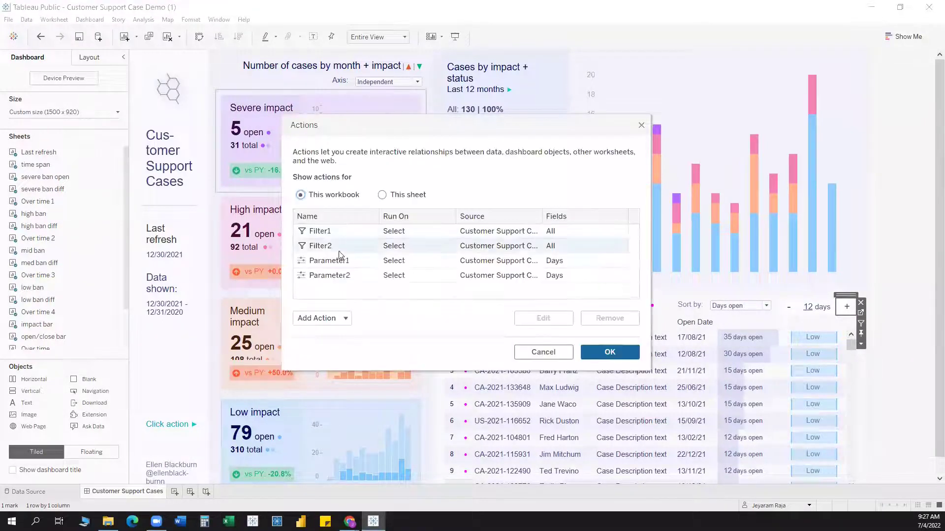
{"action": "left_click", "coordinate": [349, 261]}
{"action": "left_click", "coordinate": [543, 319]}
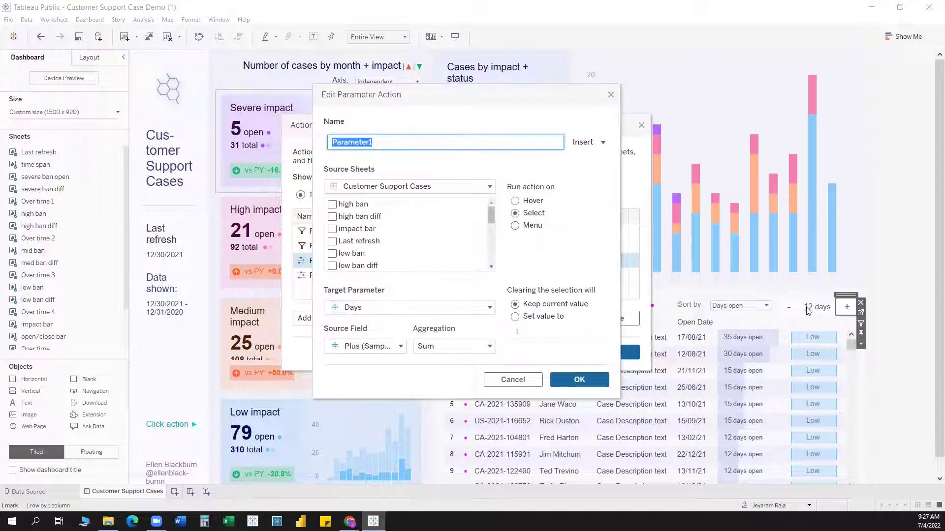
{"action": "left_click", "coordinate": [586, 381]}
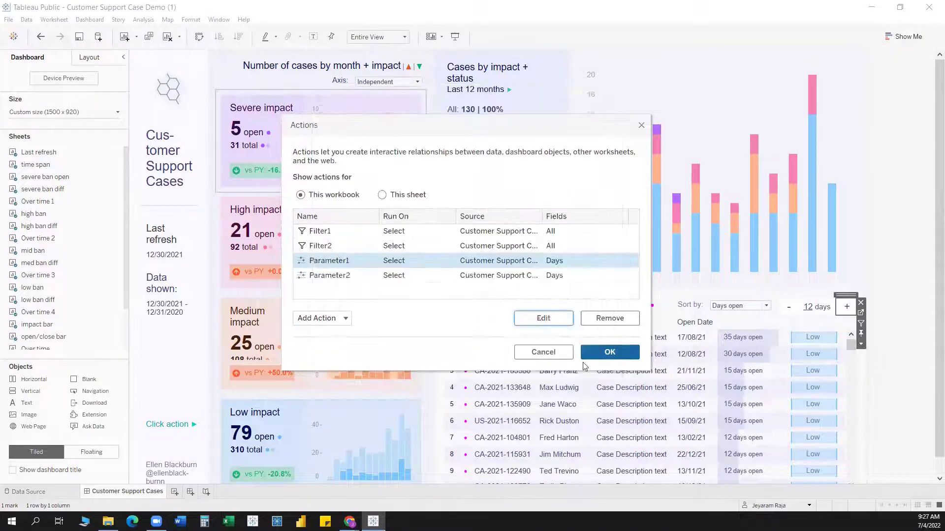
{"action": "key", "text": "Return"}
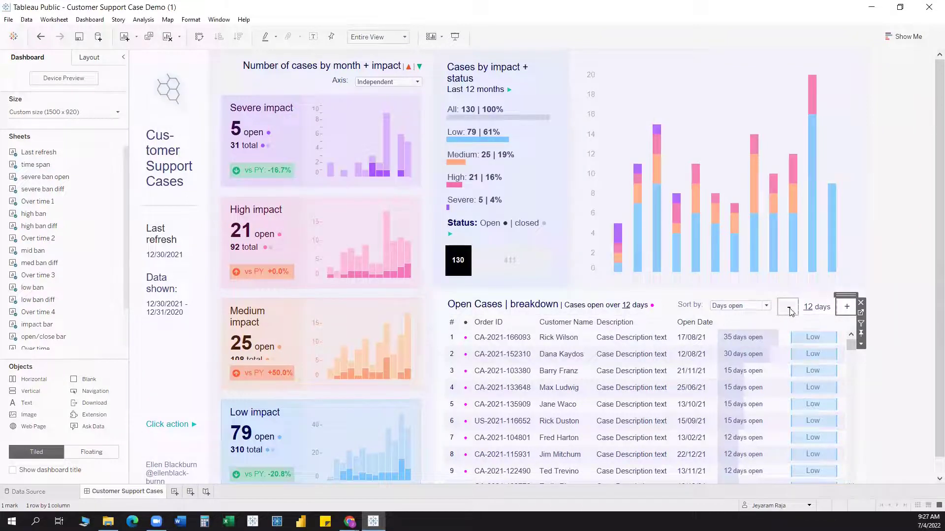
Step: Lower the Open Cases threshold to 10 days with the dashboard's minus control
{"action": "left_click", "coordinate": [790, 312]}
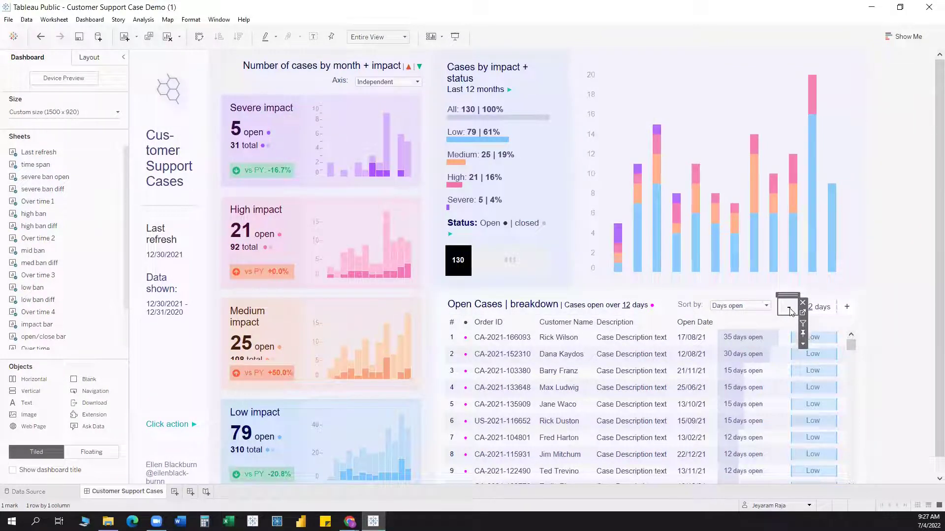
{"action": "left_click", "coordinate": [793, 305]}
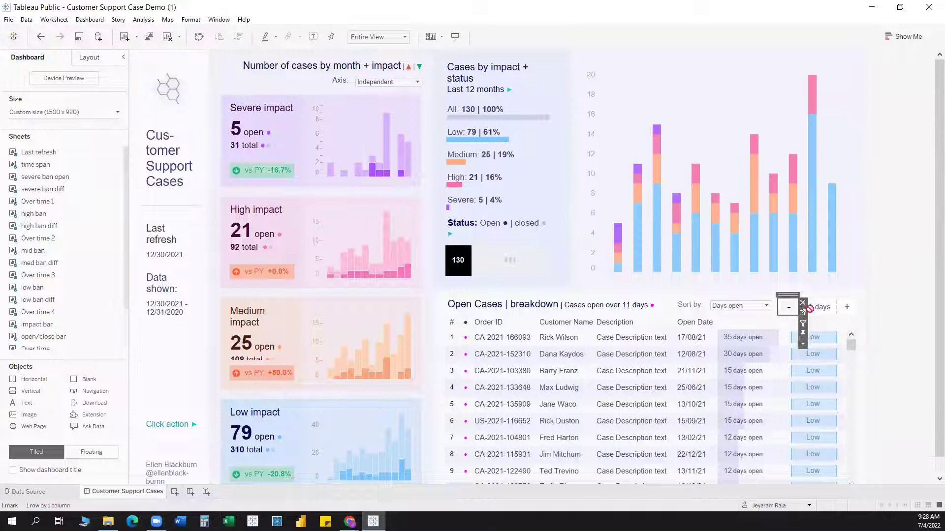
{"action": "left_click", "coordinate": [885, 343]}
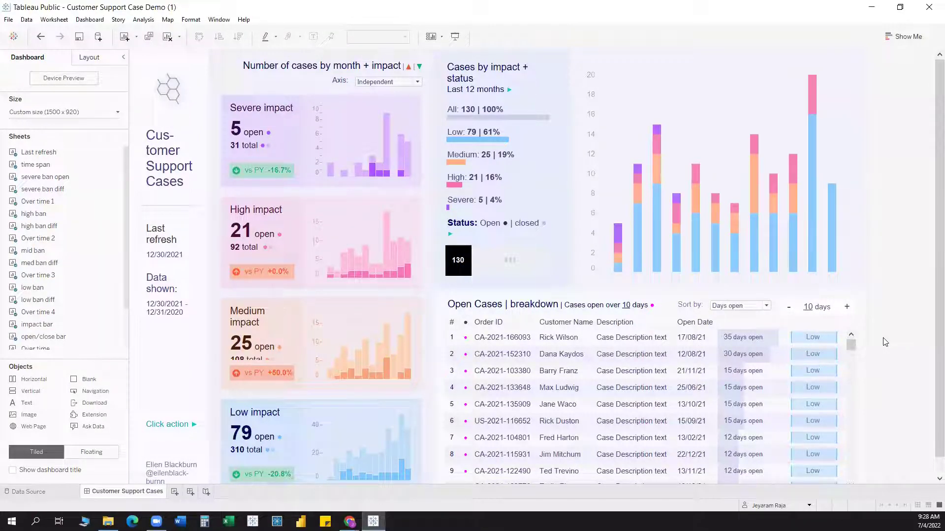
Step: Open the worksheet behind the Open Cases breakdown table and show the row headers of Calculation2 and Order ID (copy)
{"action": "scroll", "coordinate": [886, 342], "scroll_direction": "down", "scroll_amount": 1}
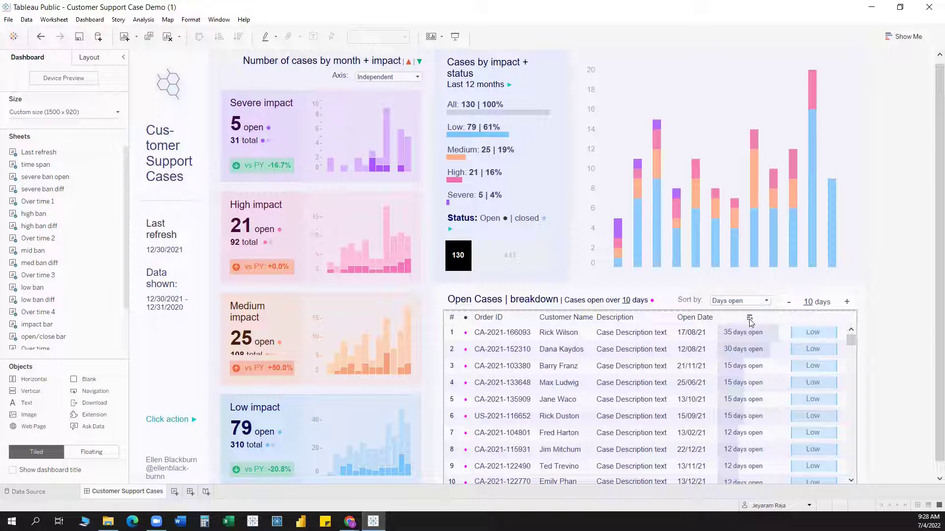
{"action": "left_click", "coordinate": [750, 321]}
{"action": "left_click", "coordinate": [862, 324]}
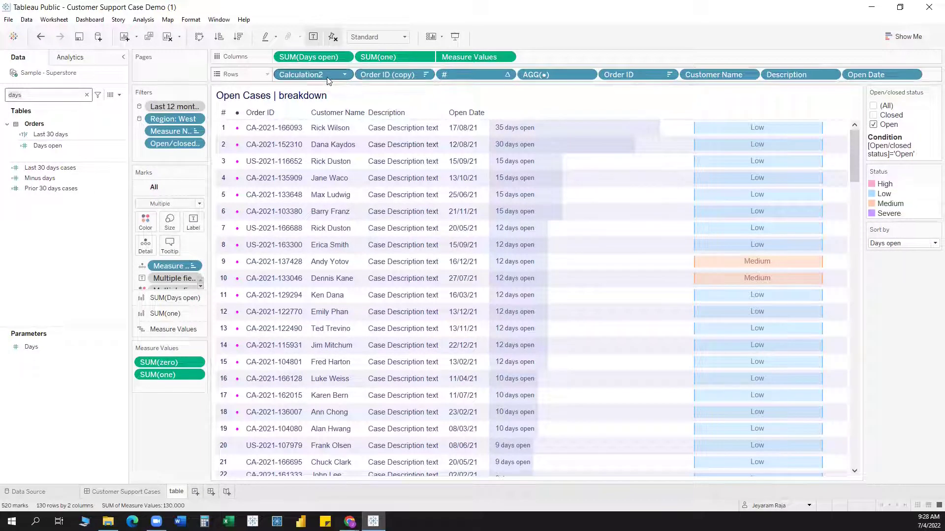
{"action": "left_click", "coordinate": [345, 74]}
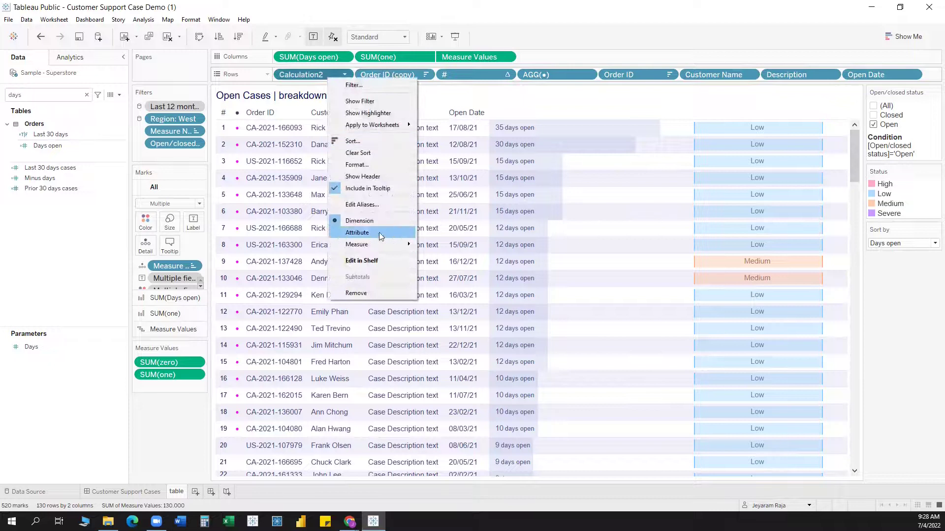
{"action": "left_click", "coordinate": [371, 176]}
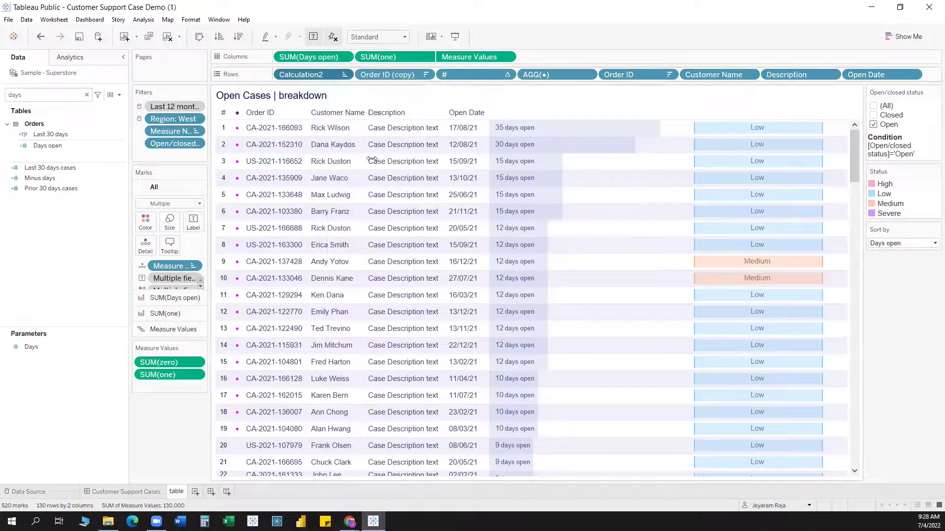
{"action": "right_click", "coordinate": [395, 74]}
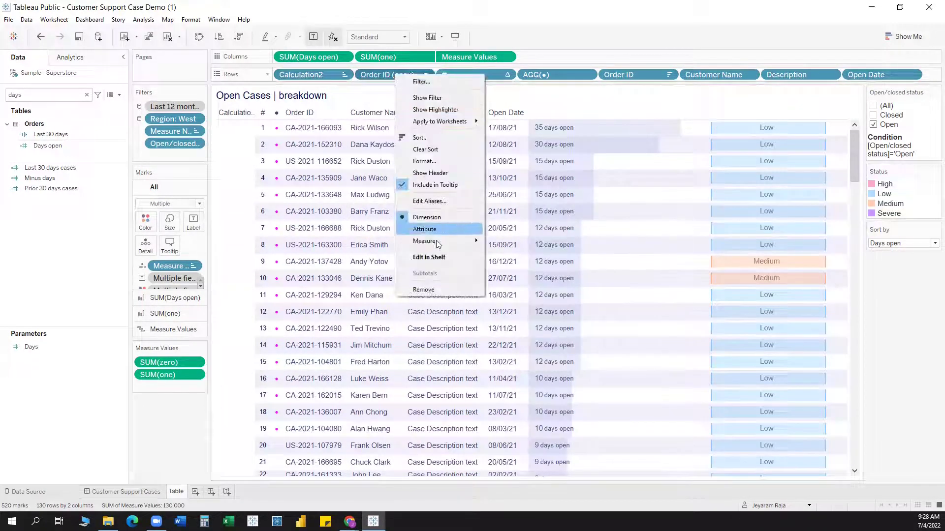
{"action": "left_click", "coordinate": [443, 173]}
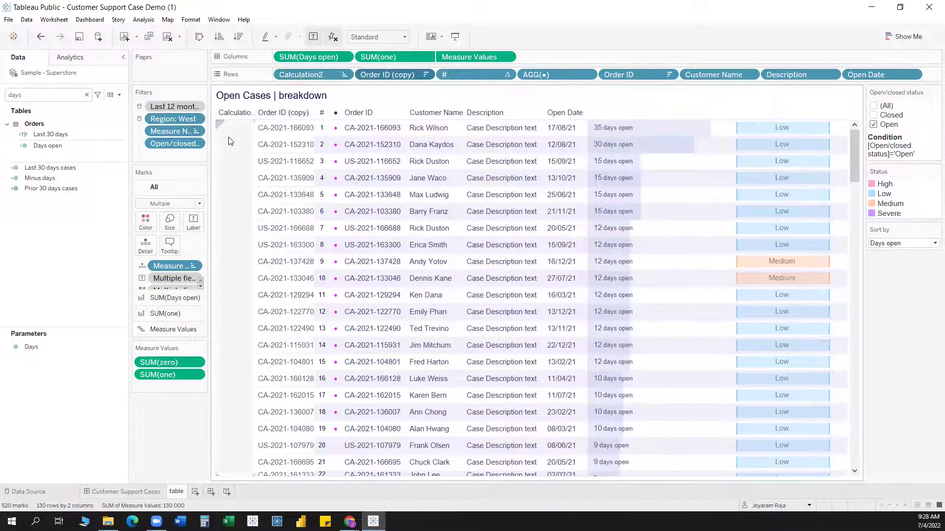
Step: Sort the Open Cases breakdown by Impact and inspect the sort settings of Order ID (copy), closing them without changes
{"action": "left_click", "coordinate": [893, 244]}
{"action": "left_click", "coordinate": [891, 260]}
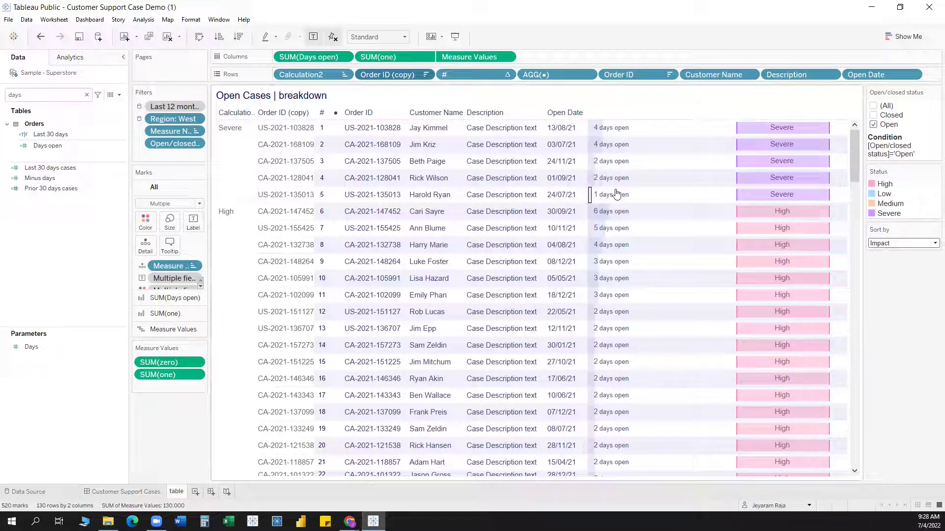
{"action": "left_click", "coordinate": [426, 74]}
{"action": "left_click", "coordinate": [399, 145]}
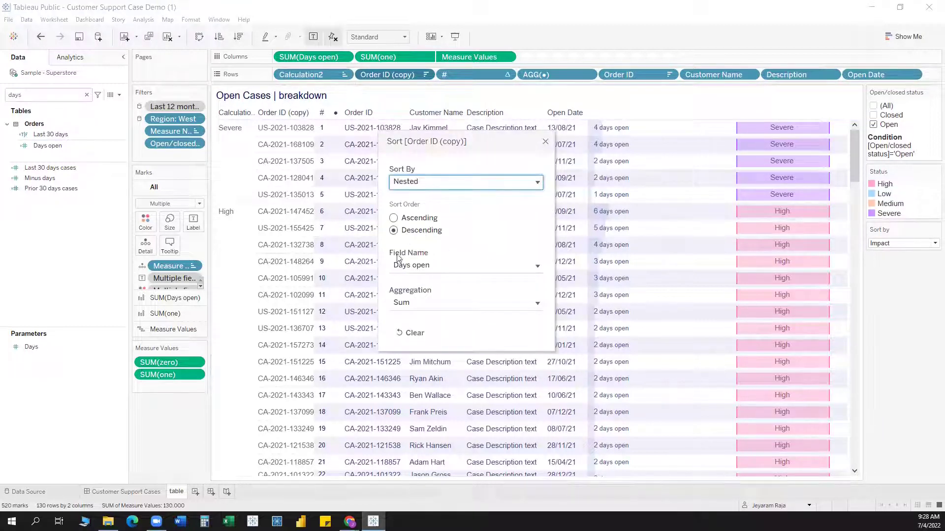
{"action": "left_click", "coordinate": [545, 141]}
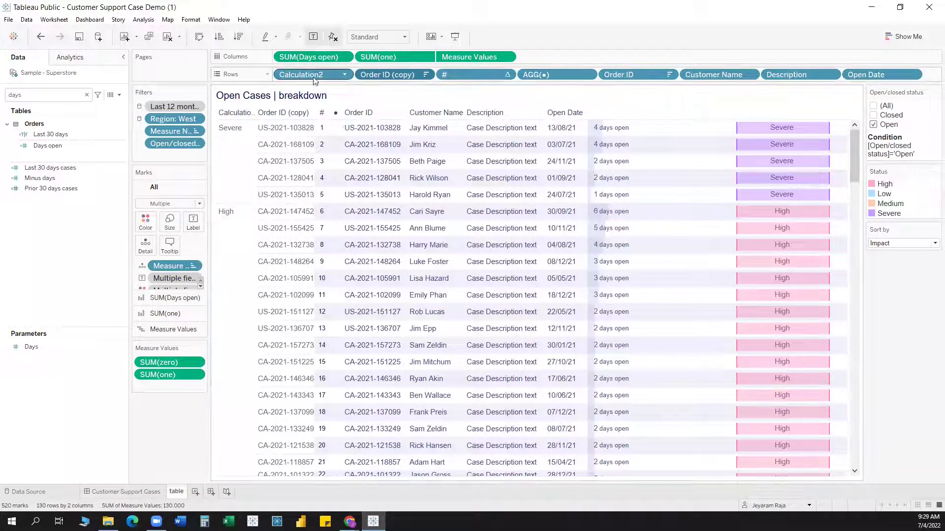
Step: Sort the Open Cases breakdown by Days open and review the table on the dashboard and again in its worksheet
{"action": "left_click", "coordinate": [892, 244]}
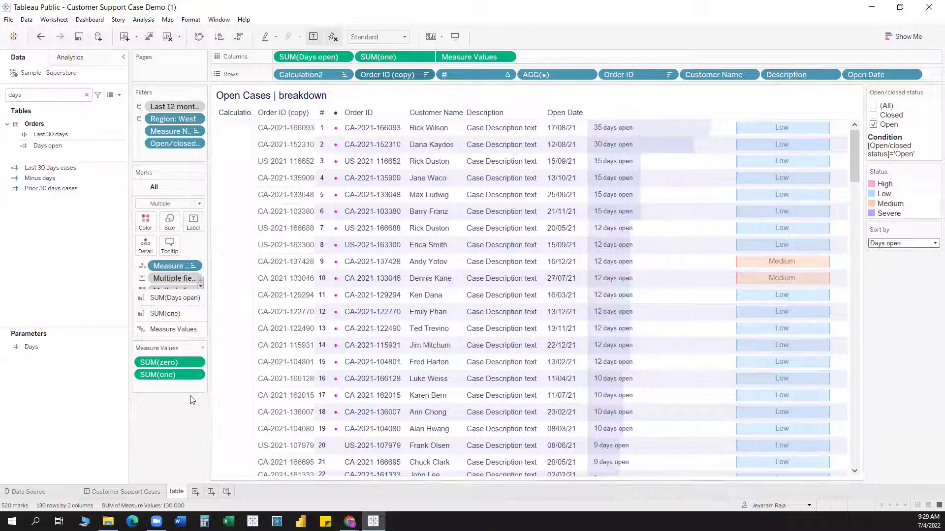
{"action": "left_click", "coordinate": [137, 493]}
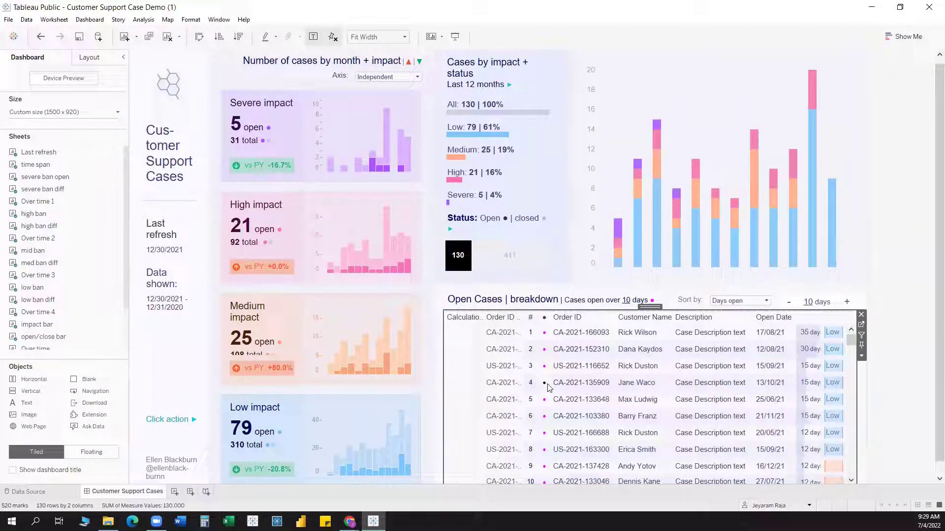
{"action": "left_click", "coordinate": [861, 325]}
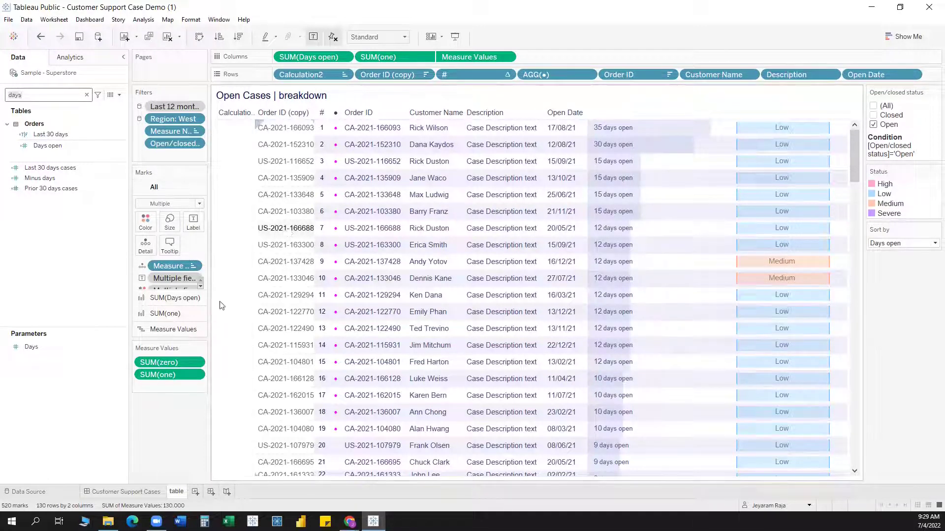
Step: Return to the Customer Support Cases dashboard and set the Axis of the cases by month and impact charts to Uniform
{"action": "left_click", "coordinate": [140, 491]}
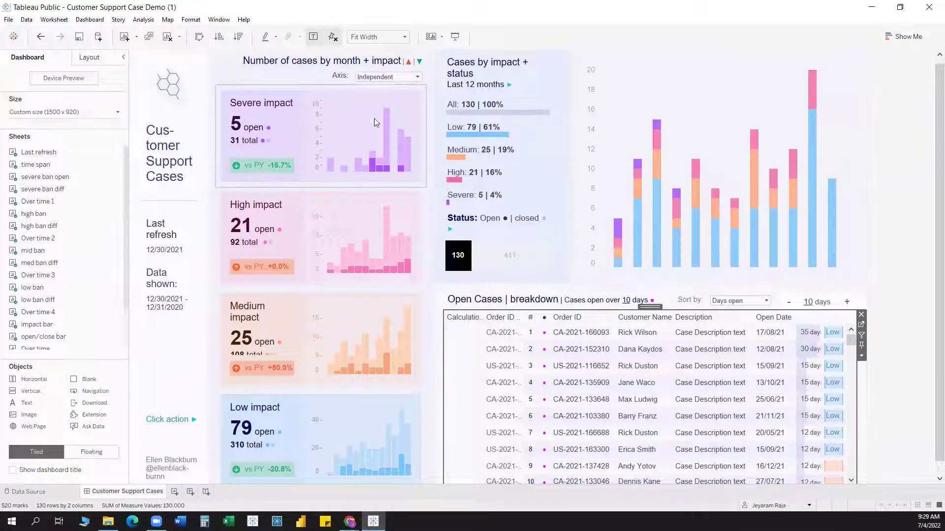
{"action": "left_click", "coordinate": [379, 79]}
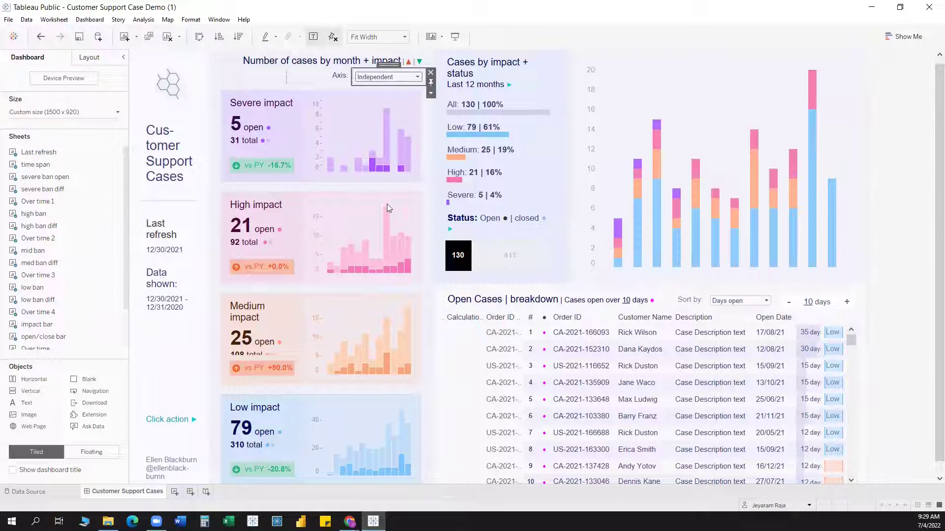
{"action": "key", "text": "Down"}
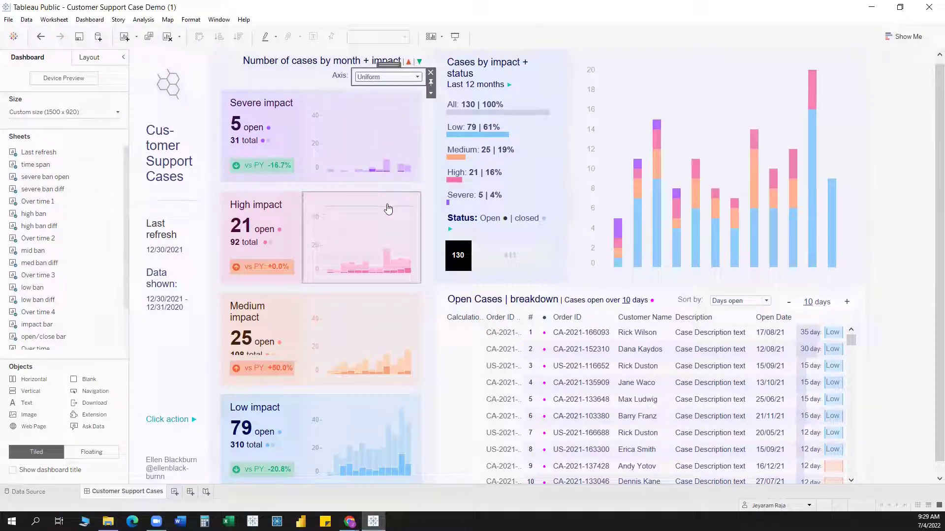